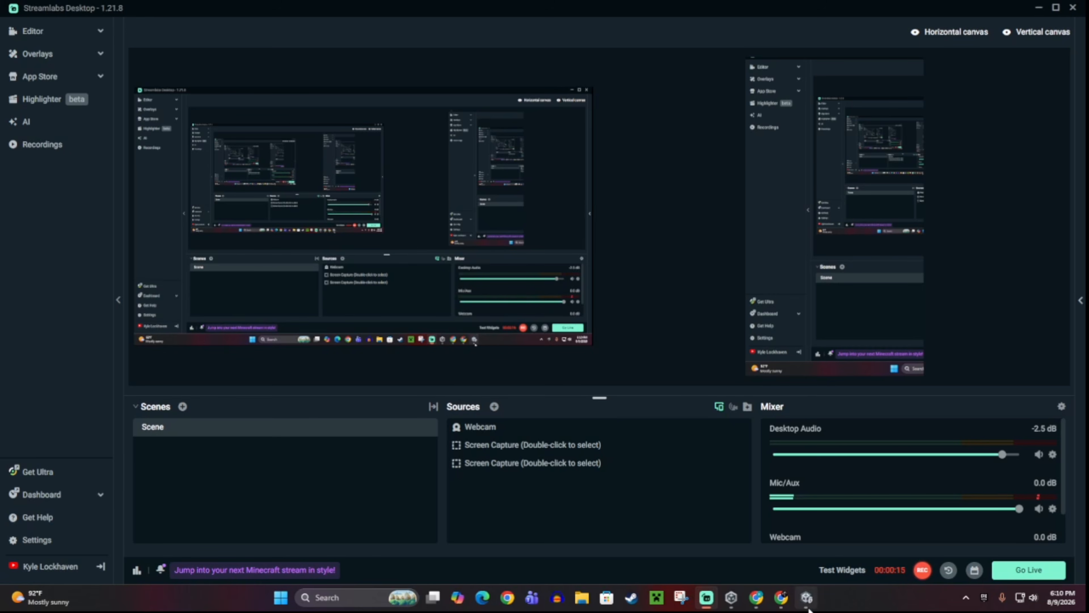
# Review the open Photon Engine site, PhotonVR 0.0.4 GitHub release, Unity project, and Asset Store pages for Photon Voice 2 and PUN 2 - FREE
pyautogui.moveTo(808, 598)
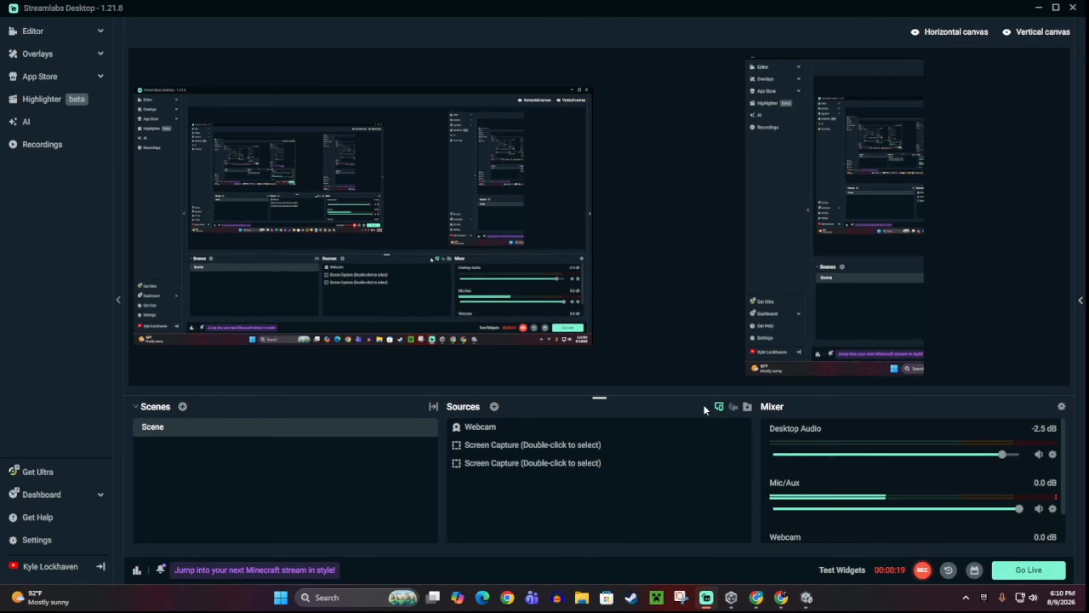
pyautogui.click(783, 600)
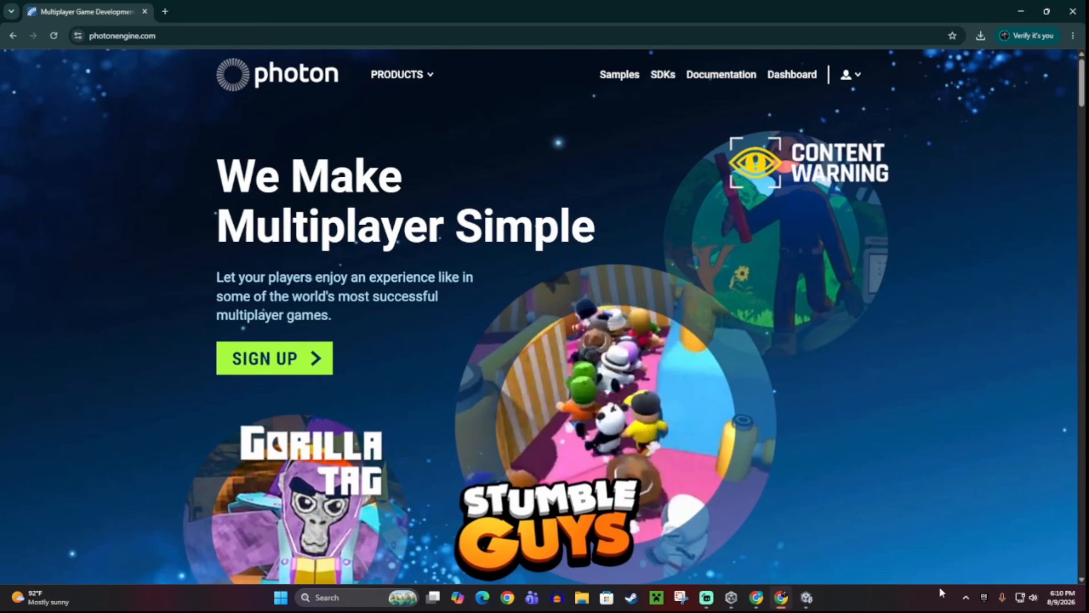
pyautogui.click(756, 598)
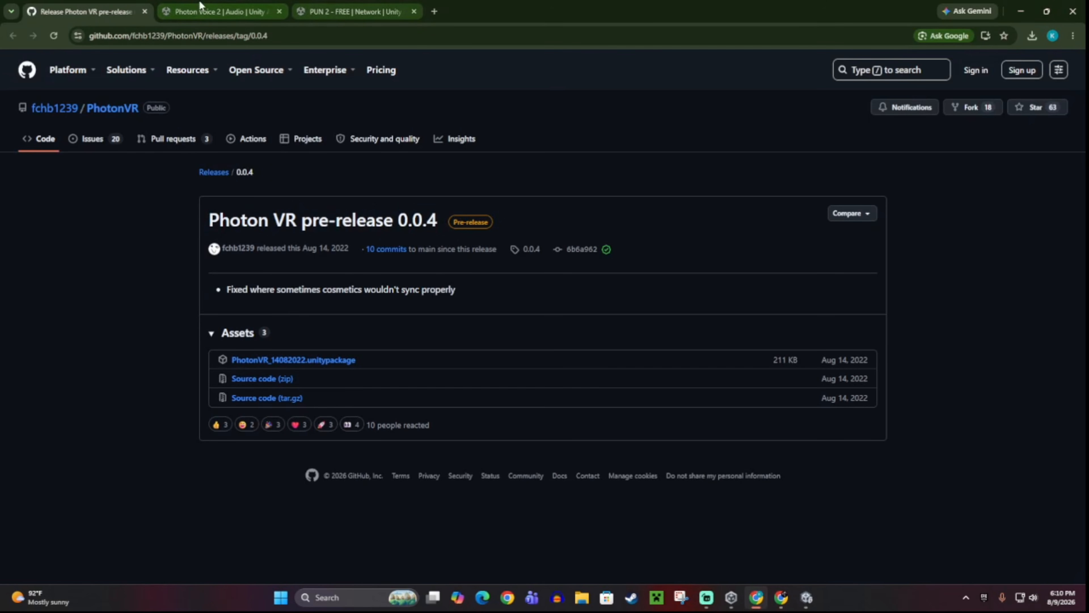
pyautogui.click(805, 601)
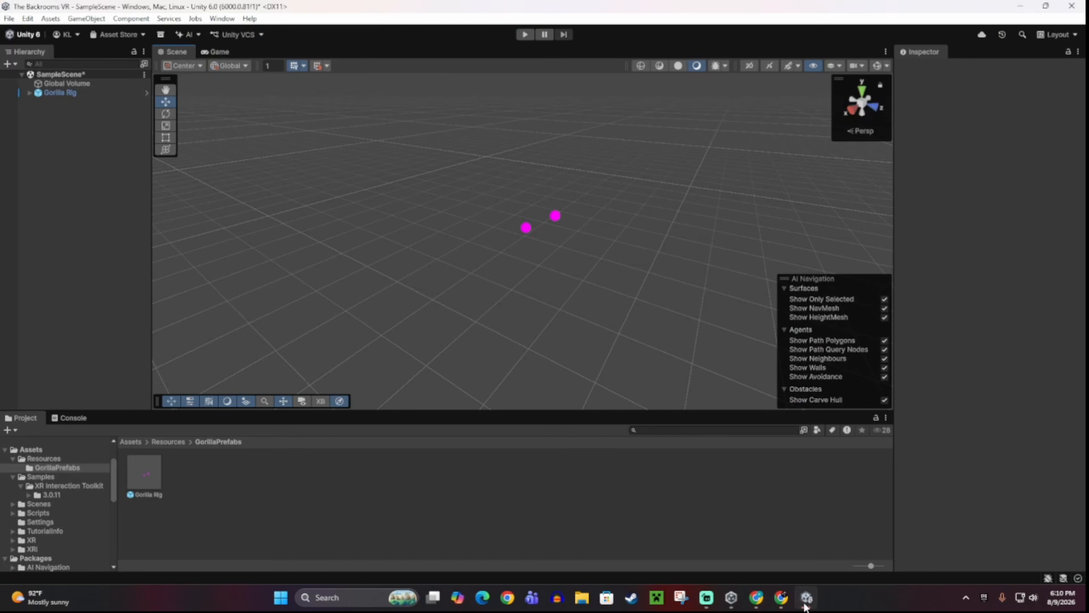
pyautogui.click(789, 602)
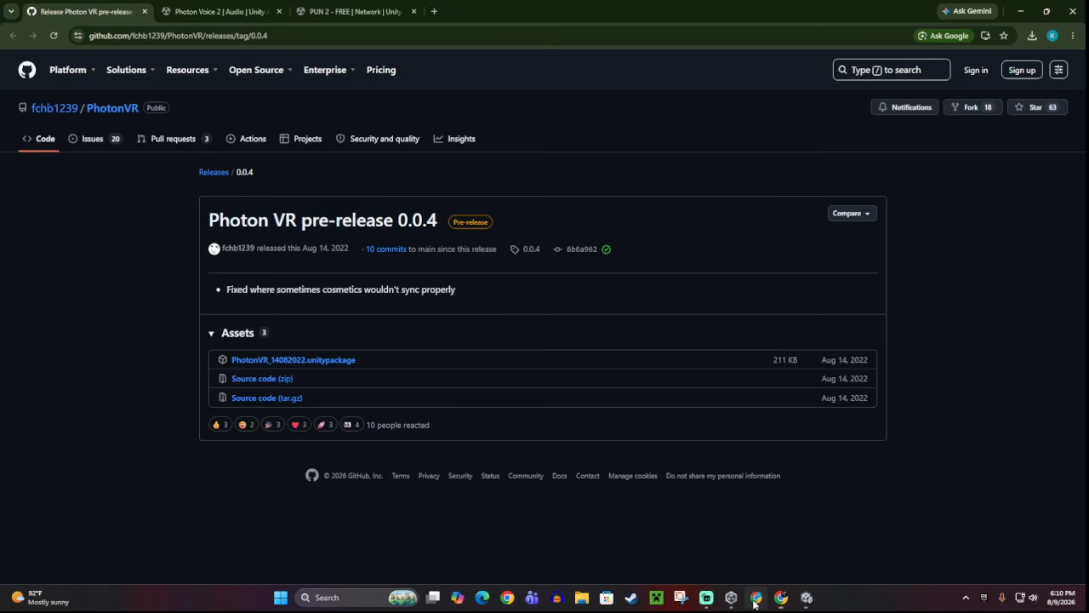
pyautogui.click(756, 598)
pyautogui.click(199, 5)
pyautogui.click(358, 6)
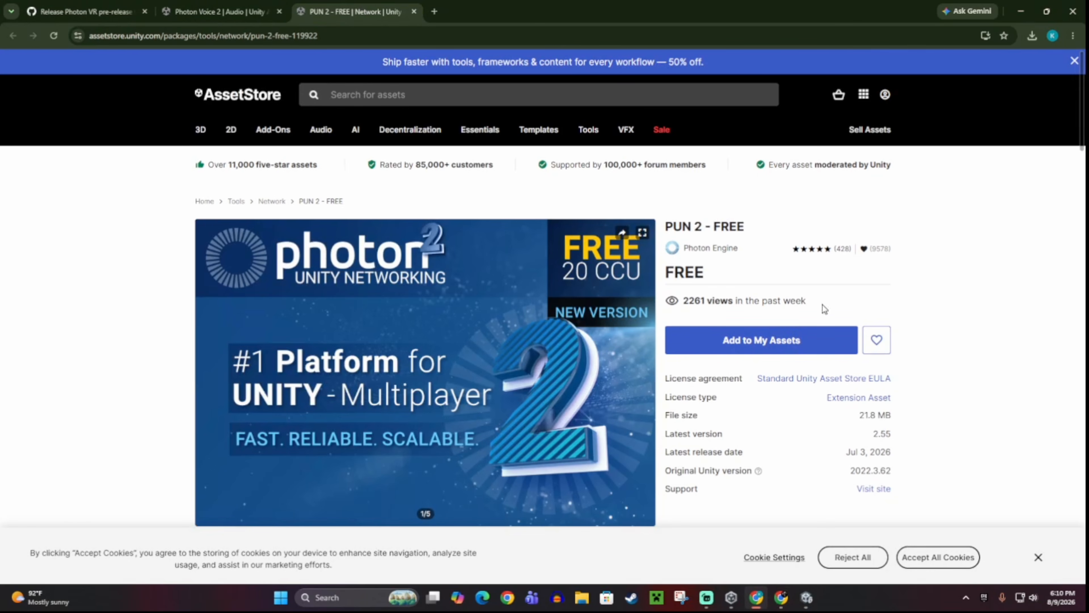
# Add PUN 2 - FREE to the account's assets on the Asset Store and open it in the Unity Editor
pyautogui.click(749, 343)
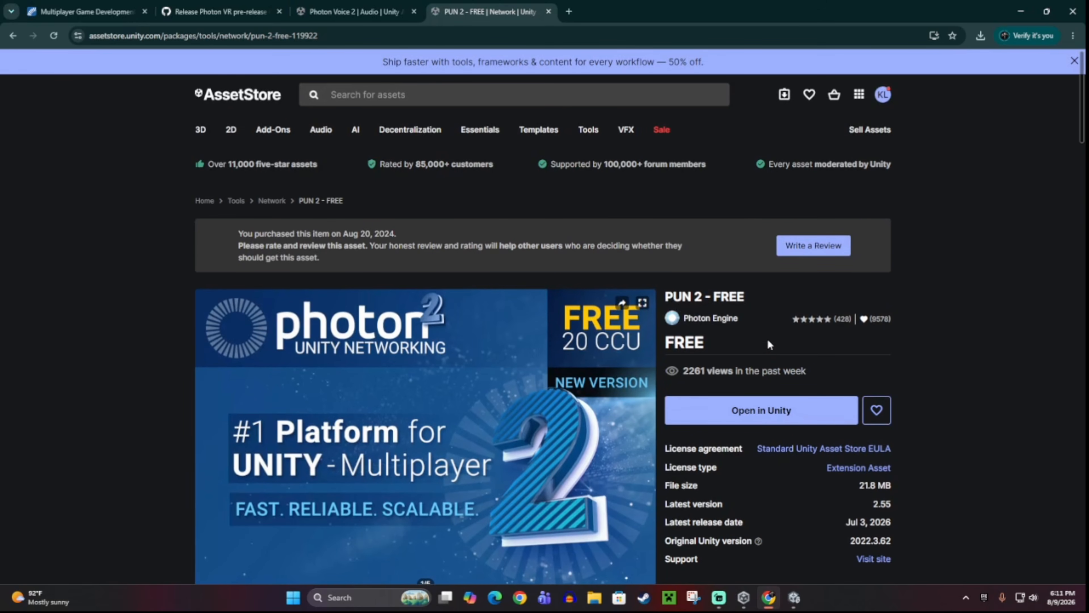
pyautogui.click(768, 409)
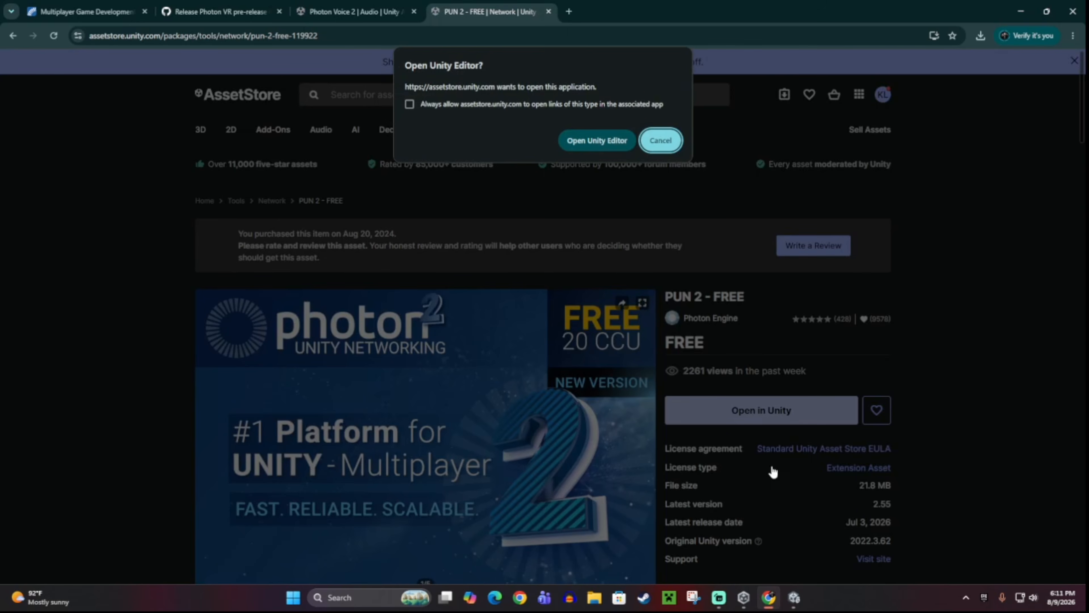
pyautogui.click(582, 144)
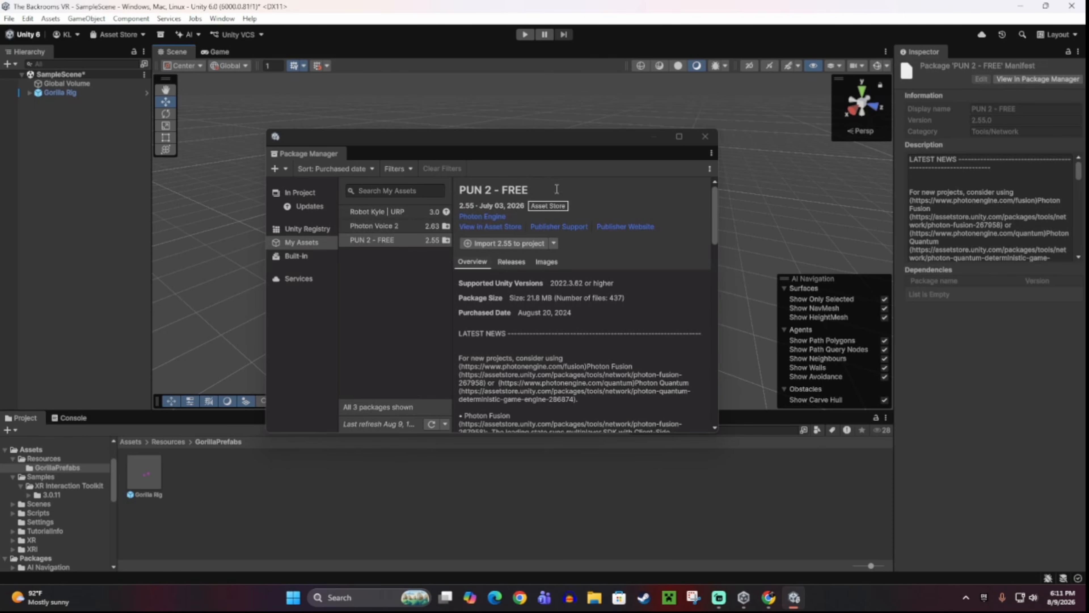
# Import the complete PUN 2 - FREE 2.55 package into the project, allowing script updates just for the listed files
pyautogui.moveTo(536, 436); pyautogui.dragTo(582, 451)
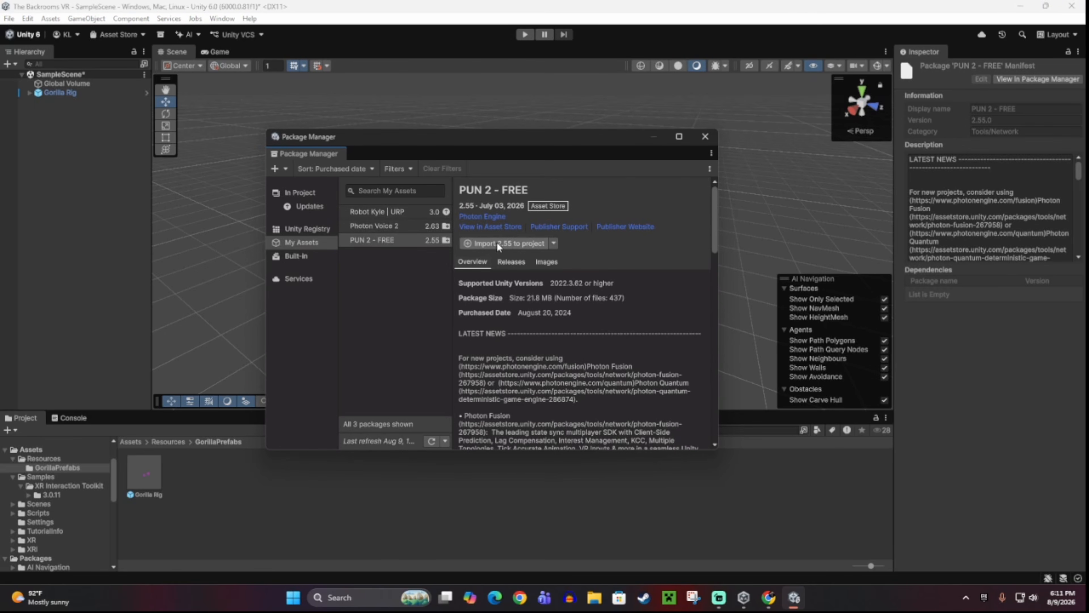
pyautogui.click(504, 243)
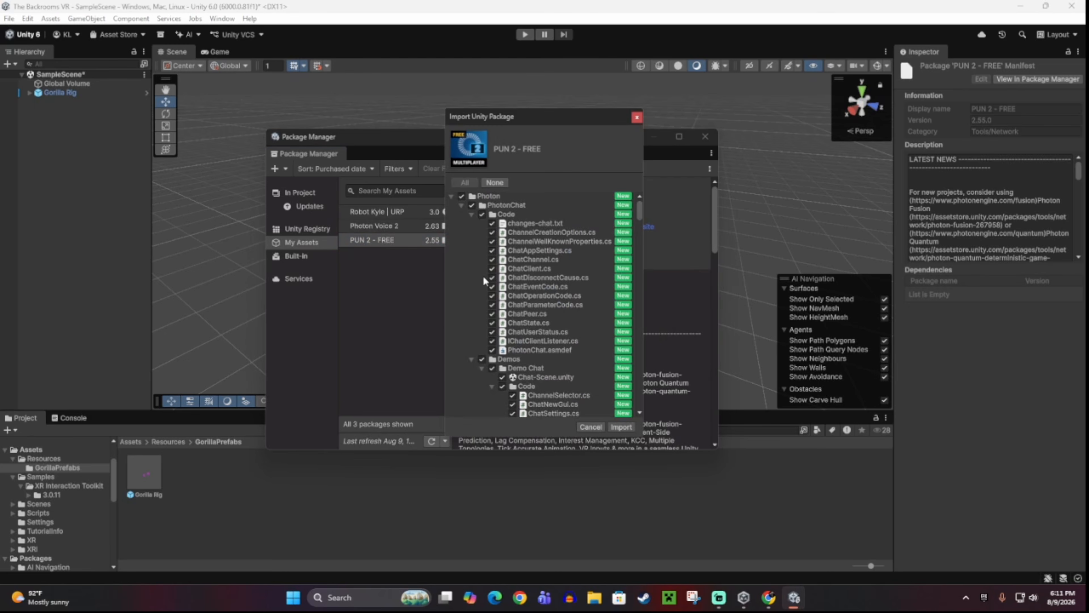
pyautogui.click(625, 428)
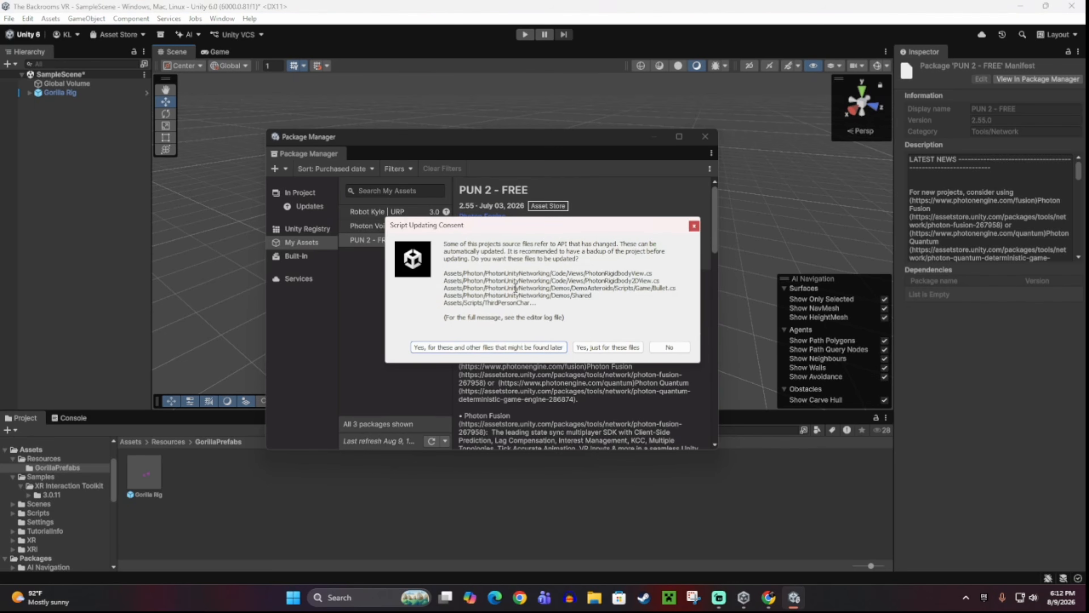
pyautogui.click(617, 353)
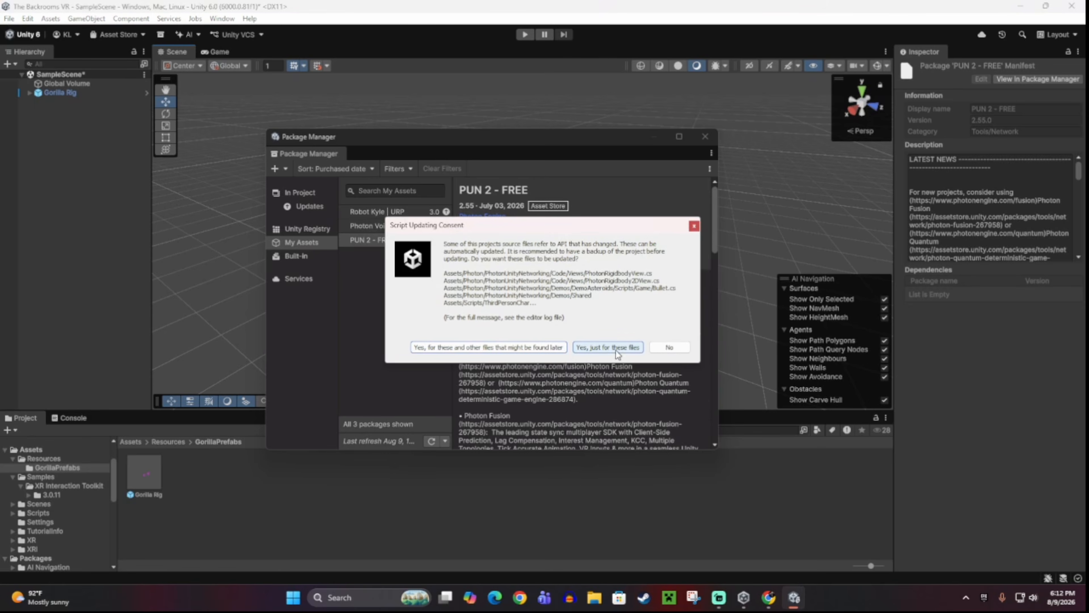
pyautogui.click(611, 351)
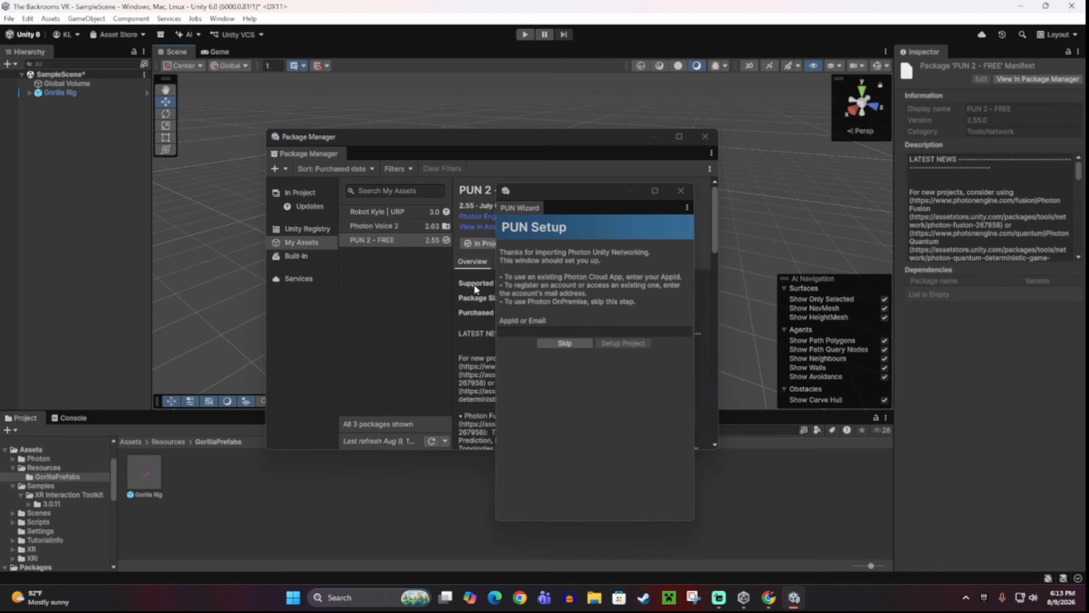
# Move the PUN Wizard clear of the Package Manager and close the PUN 2 and Photon Voice 2 store pages in the browser
pyautogui.moveTo(551, 197); pyautogui.dragTo(877, 142)
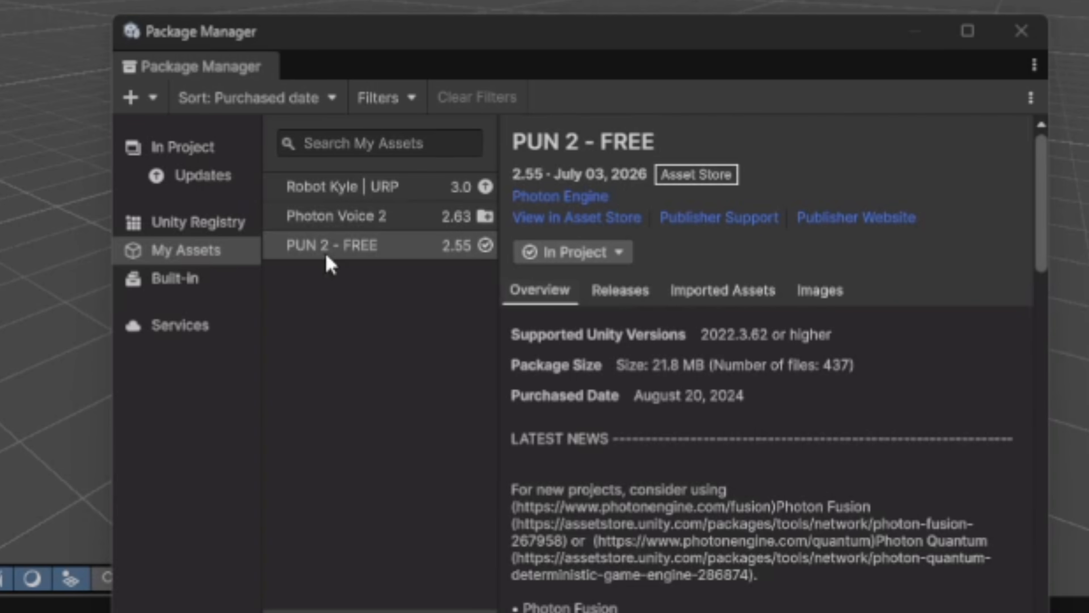
pyautogui.click(346, 229)
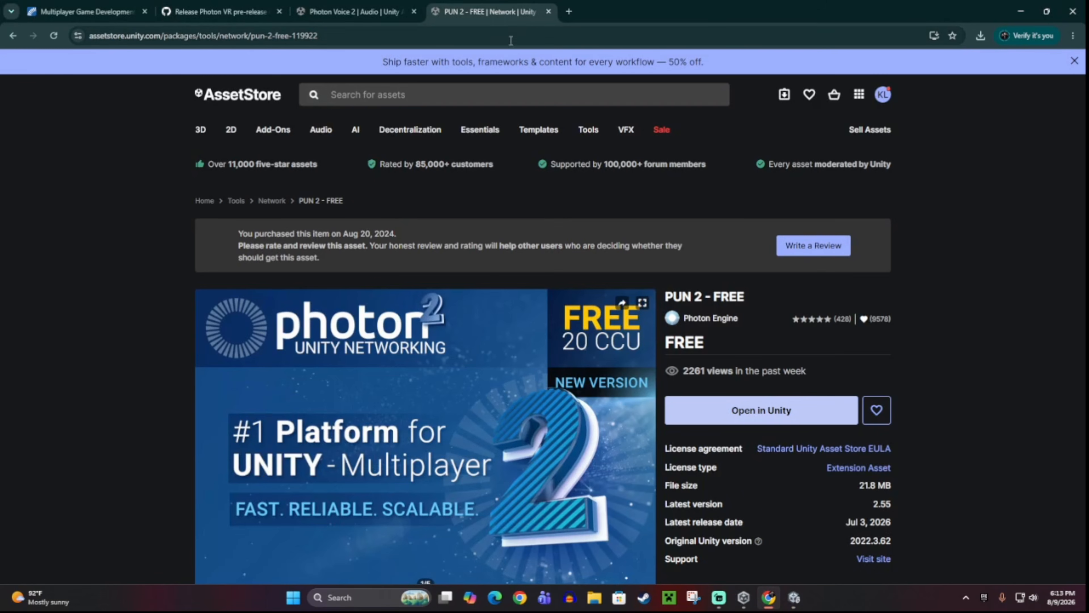
pyautogui.click(549, 13)
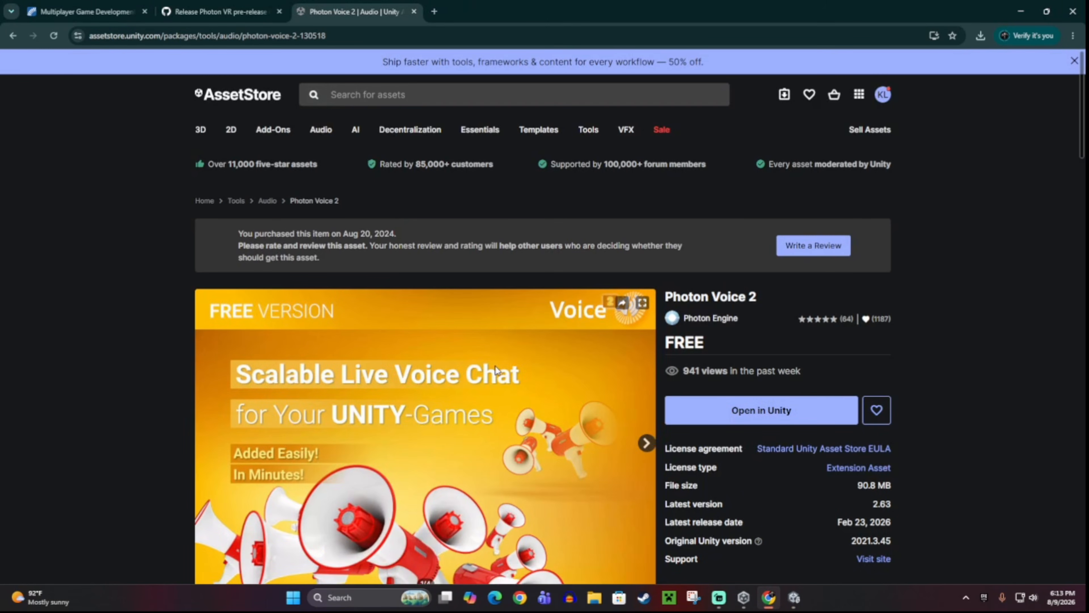
pyautogui.scroll(-3, 479, 414)
pyautogui.scroll(-1, 479, 414)
pyautogui.scroll(4, 477, 416)
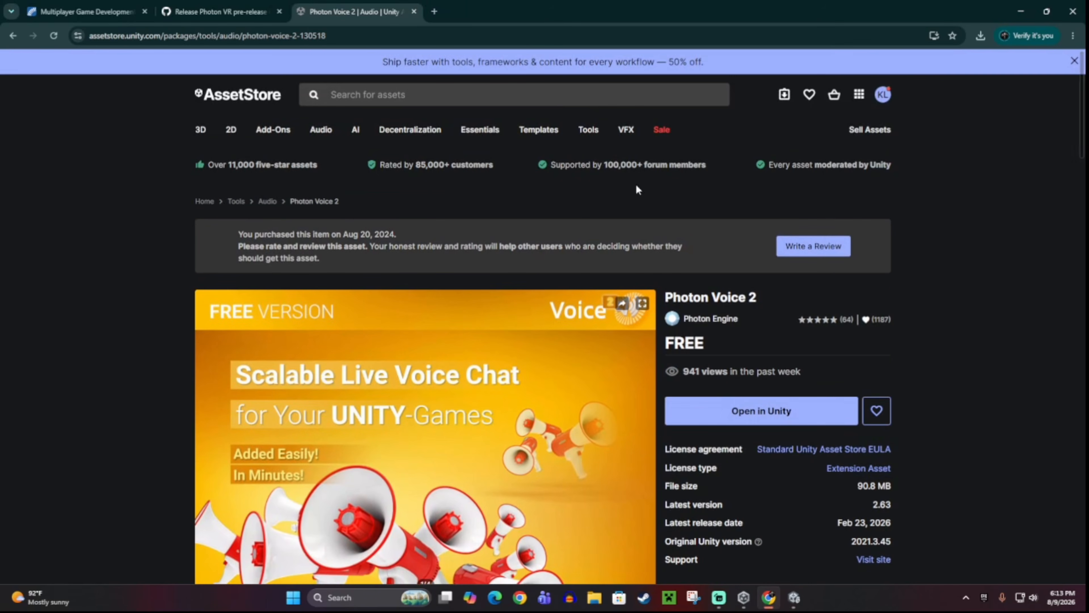
pyautogui.click(413, 12)
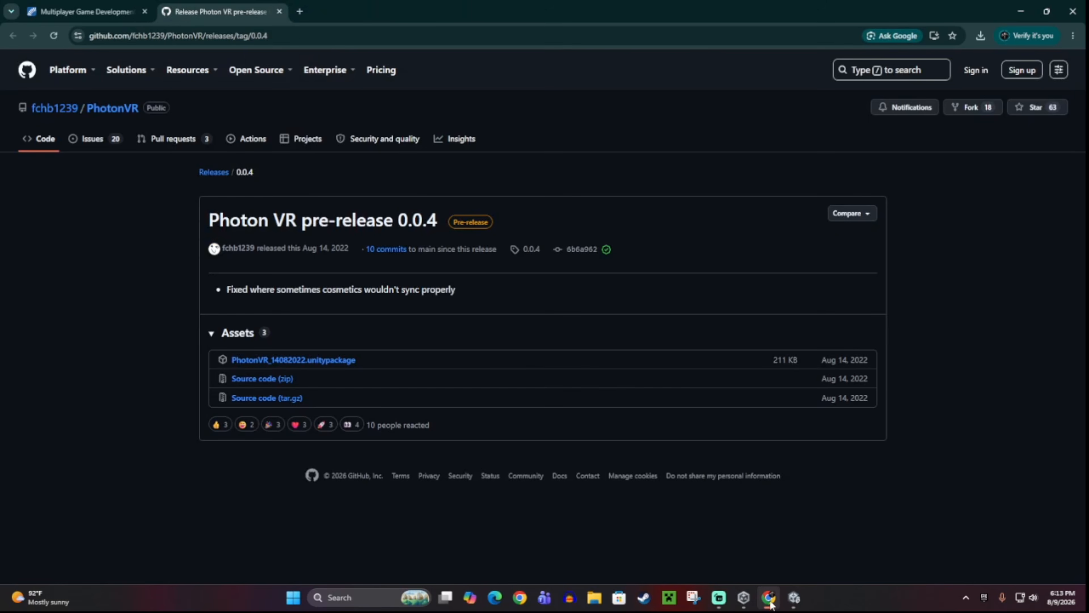
# Import Photon Voice 2 version 2.63 into the Unity project, allowing script updates just for the listed files, and close the Package Manager
pyautogui.click(794, 597)
pyautogui.click(364, 227)
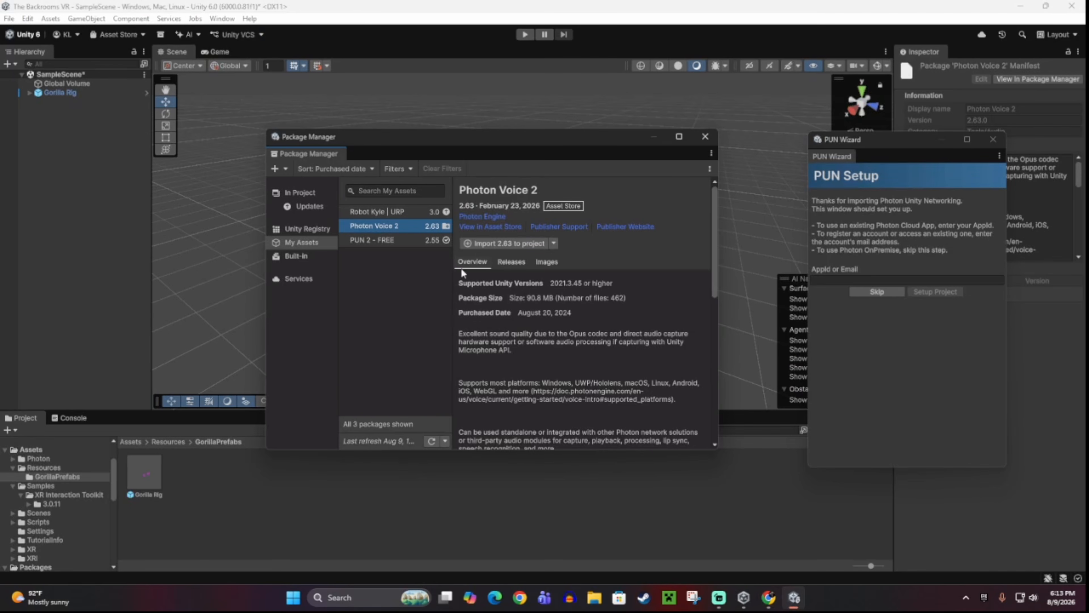
pyautogui.click(491, 243)
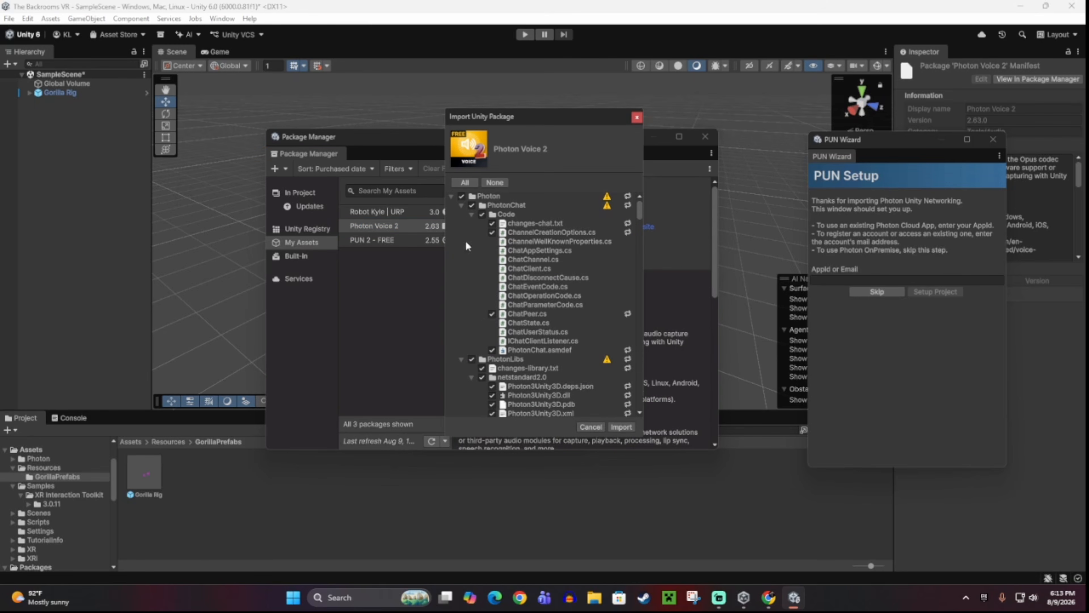
pyautogui.click(621, 426)
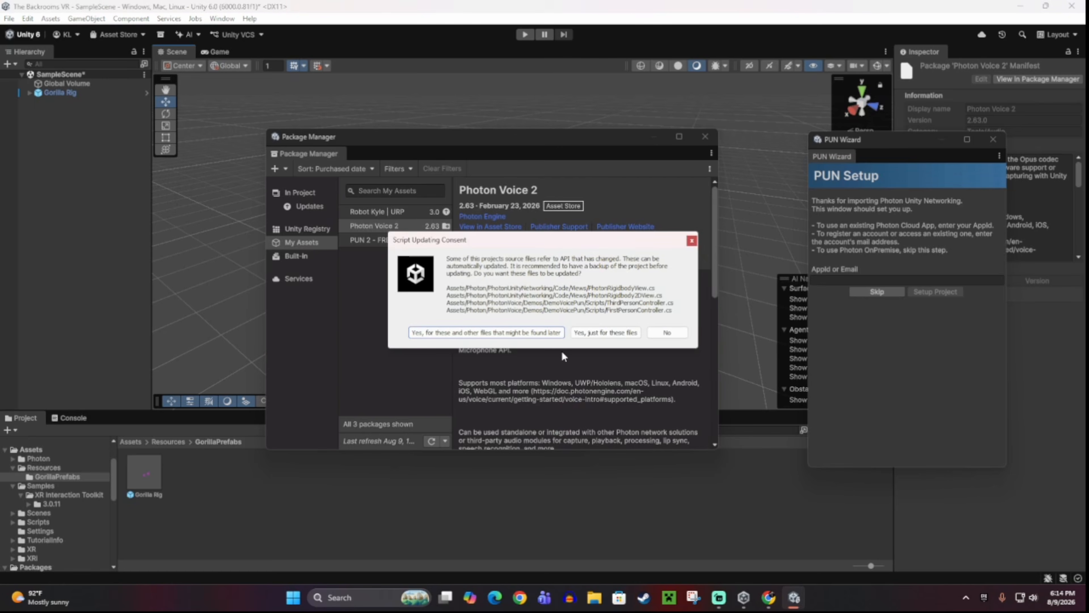
pyautogui.click(617, 332)
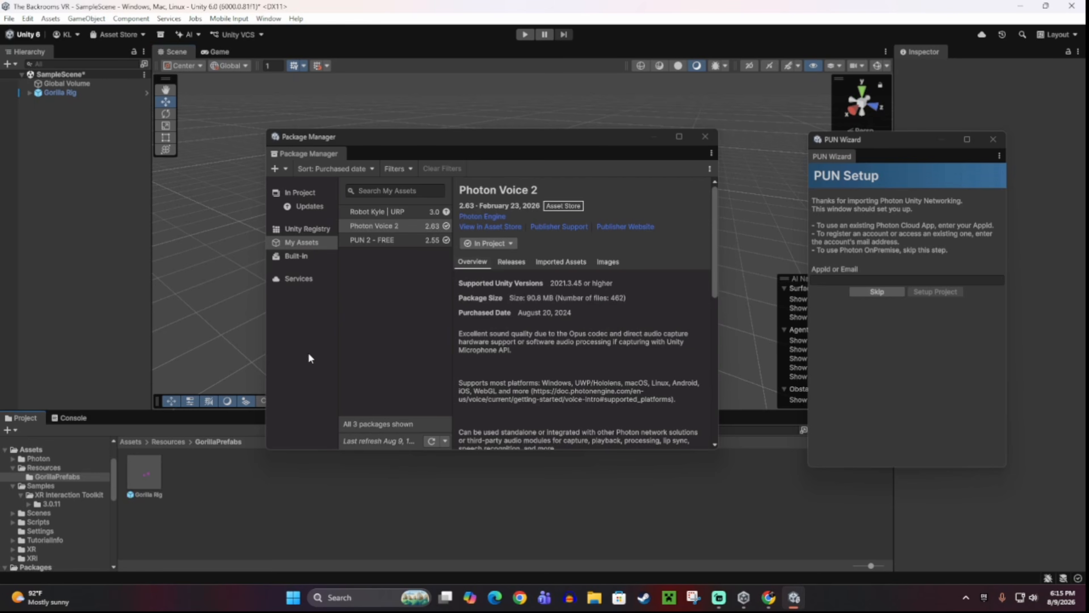
pyautogui.click(705, 137)
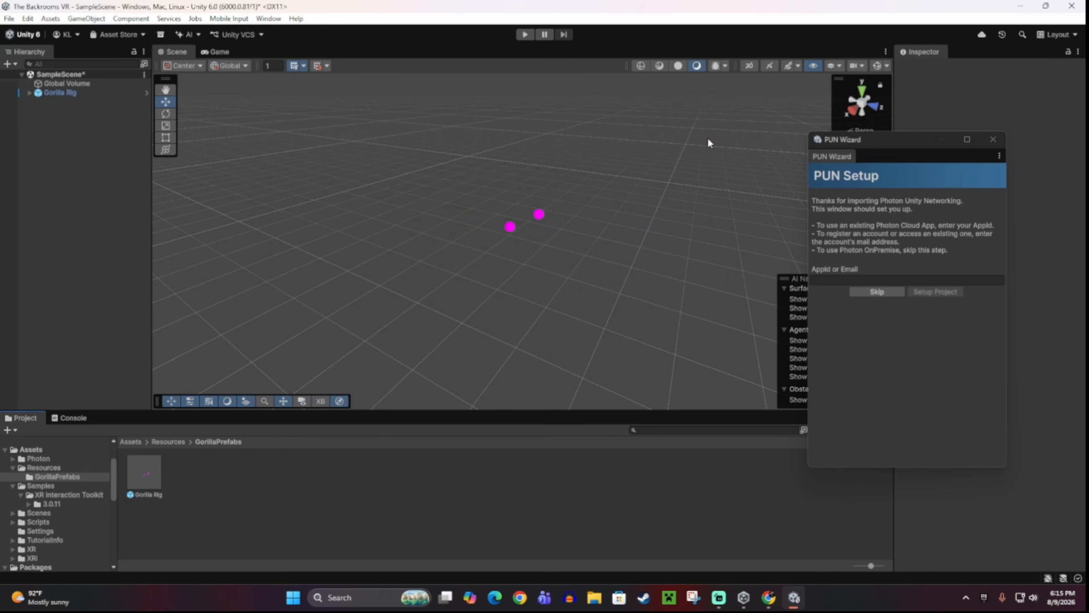
# Reposition the PUN Wizard, switch to the Photon Engine site in the browser and go through its sign-up to the account dashboard
pyautogui.moveTo(897, 140); pyautogui.dragTo(631, 115)
pyautogui.click(768, 598)
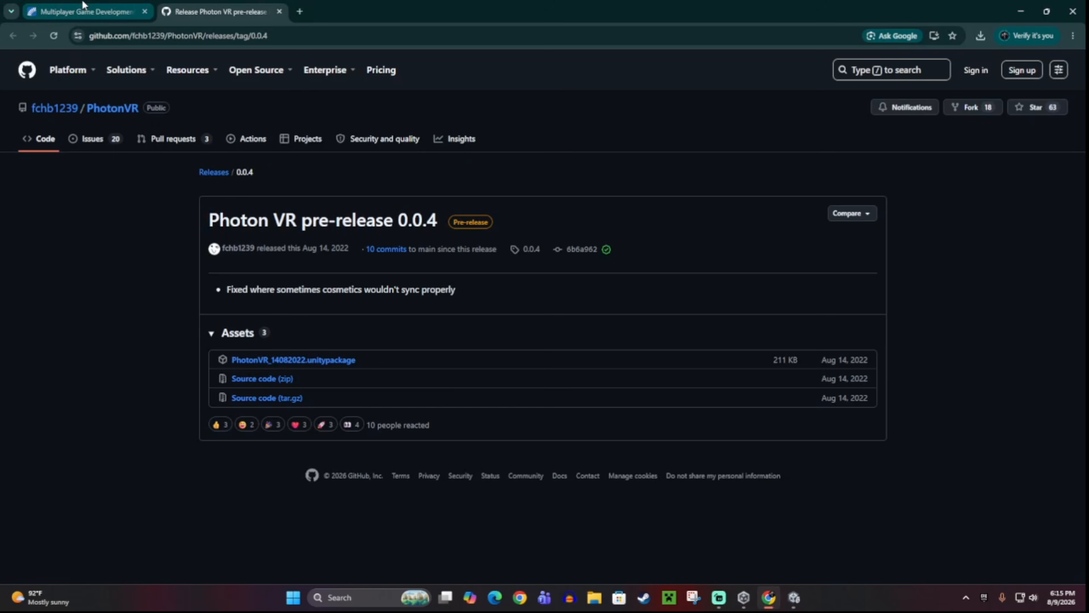
pyautogui.click(84, 11)
pyautogui.scroll(-3, 388, 223)
pyautogui.scroll(3, 388, 258)
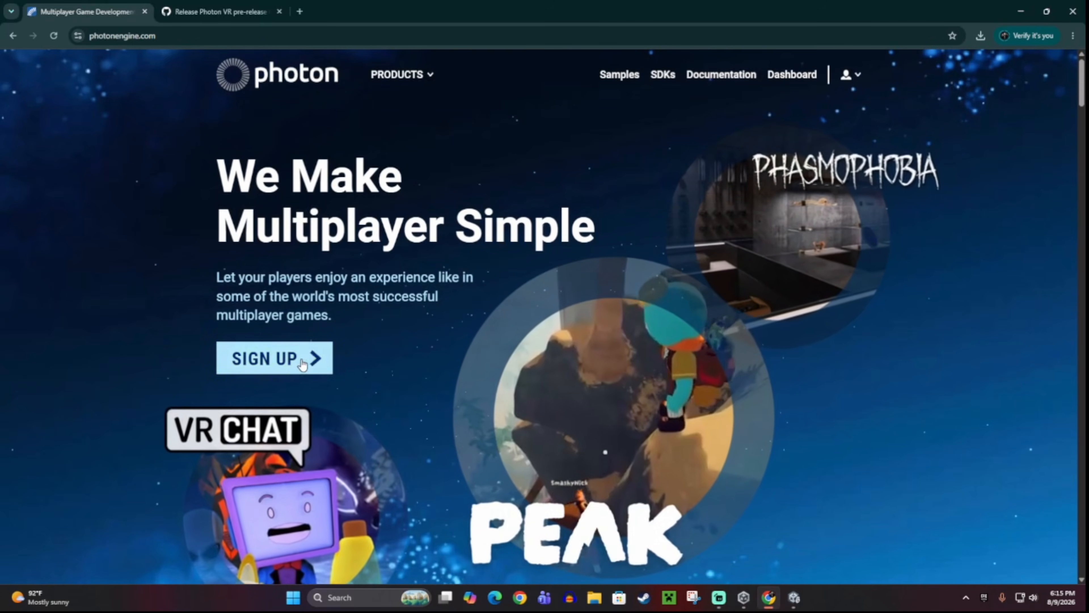
pyautogui.click(276, 364)
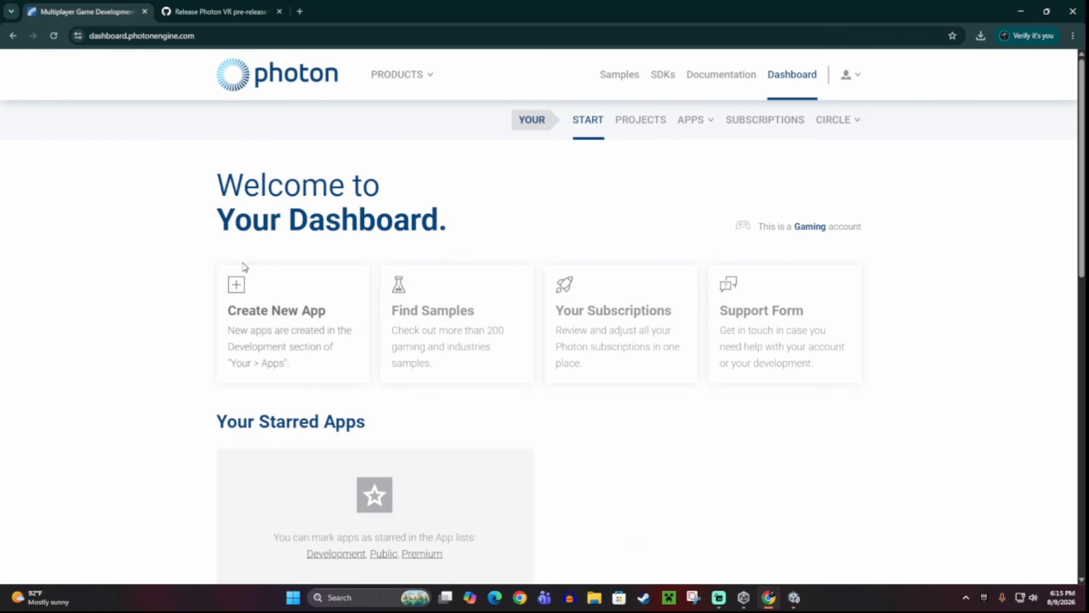
# Create a new Photon multiplayer game app with the Pun SDK and the application name "tut"
pyautogui.scroll(-1, 257, 266)
pyautogui.click(237, 235)
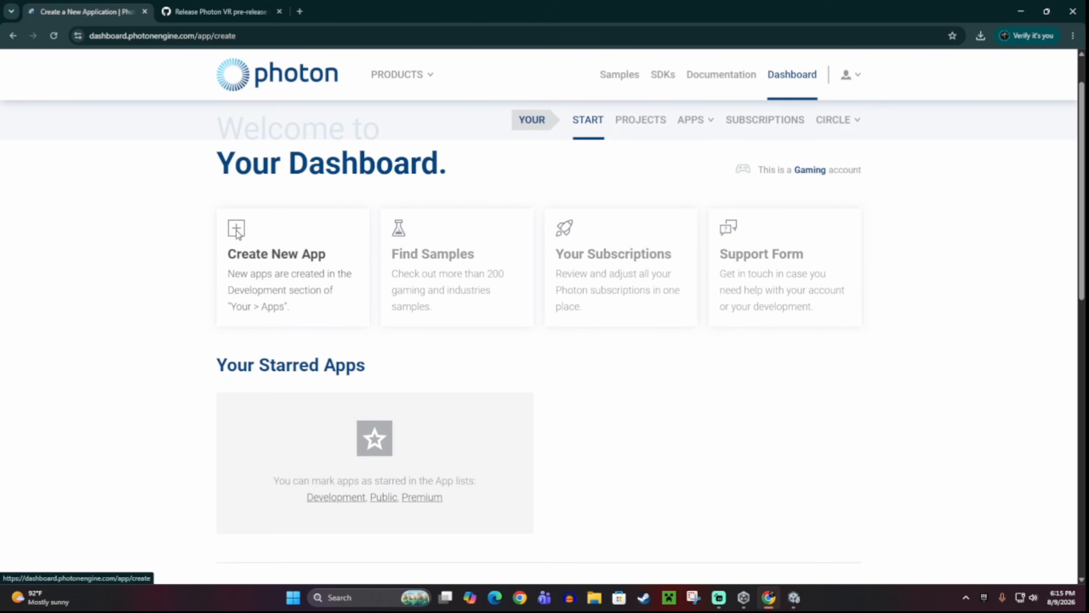
pyautogui.scroll(-5, 295, 368)
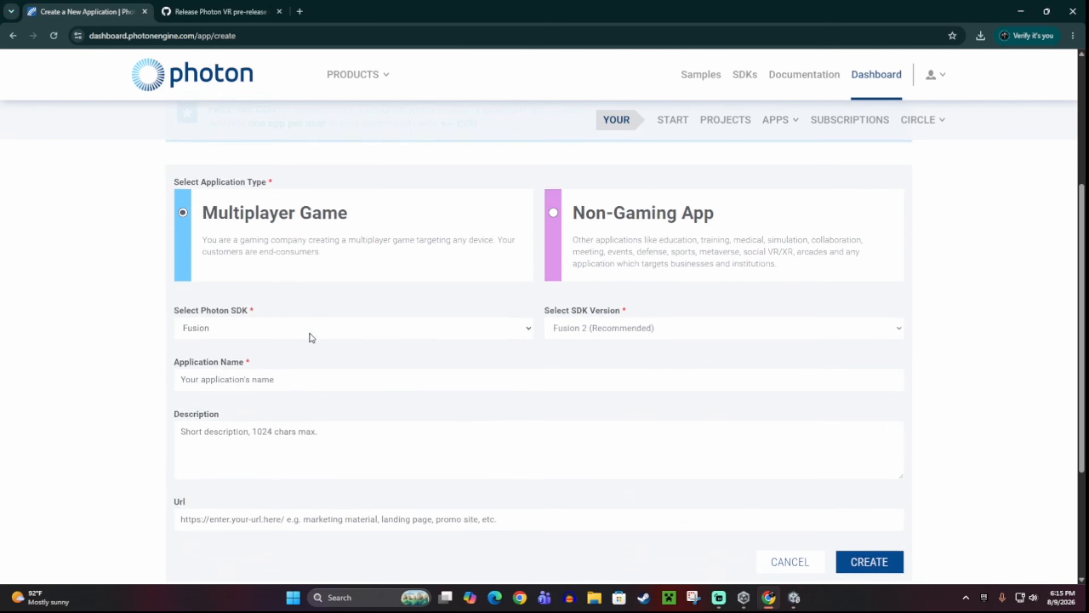
pyautogui.scroll(-1, 310, 333)
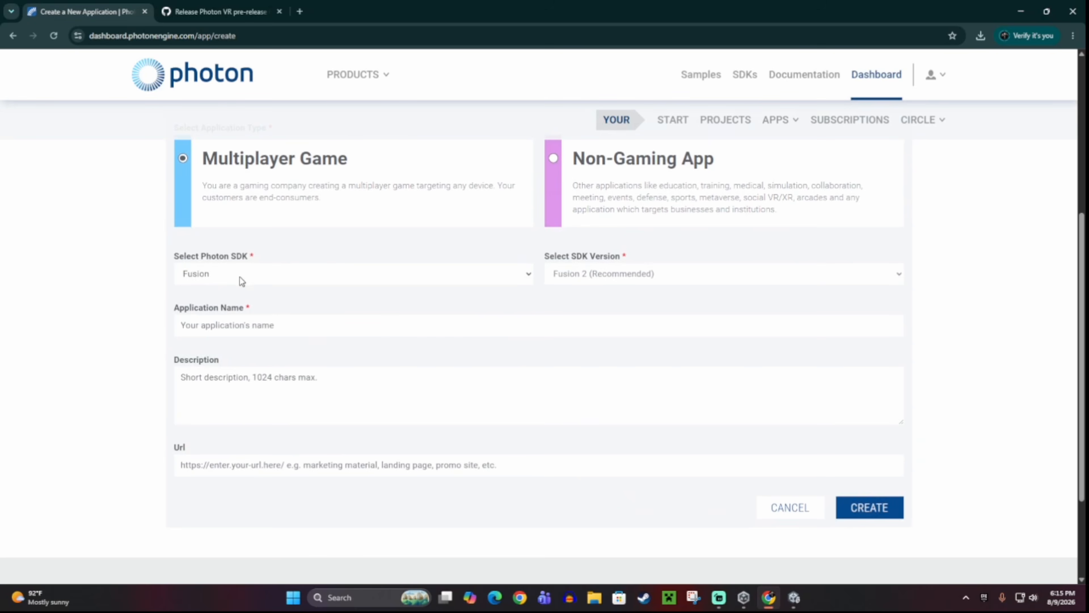
pyautogui.click(199, 277)
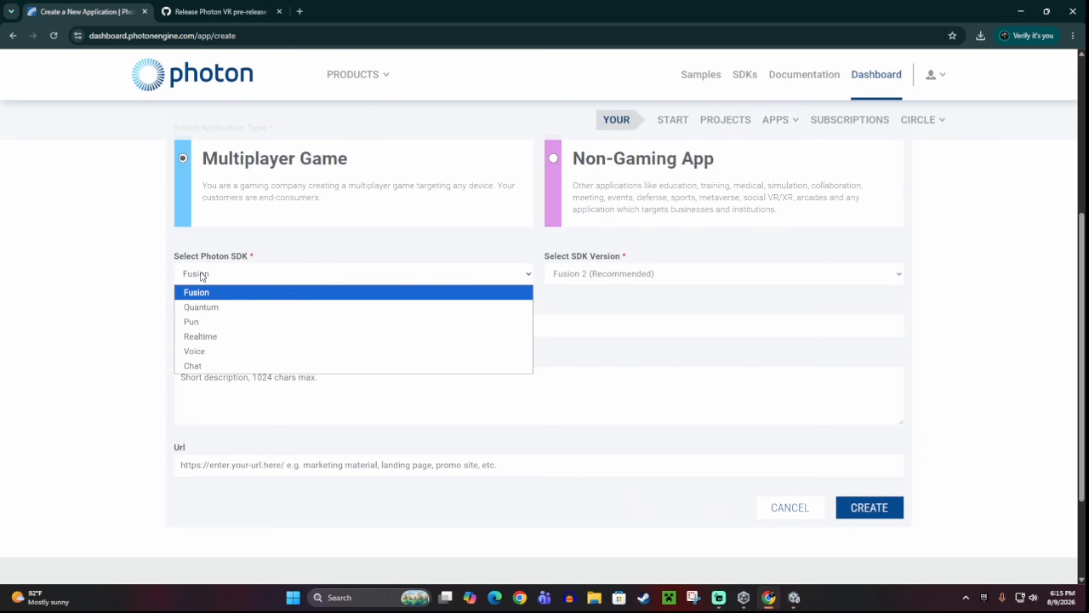
pyautogui.click(202, 322)
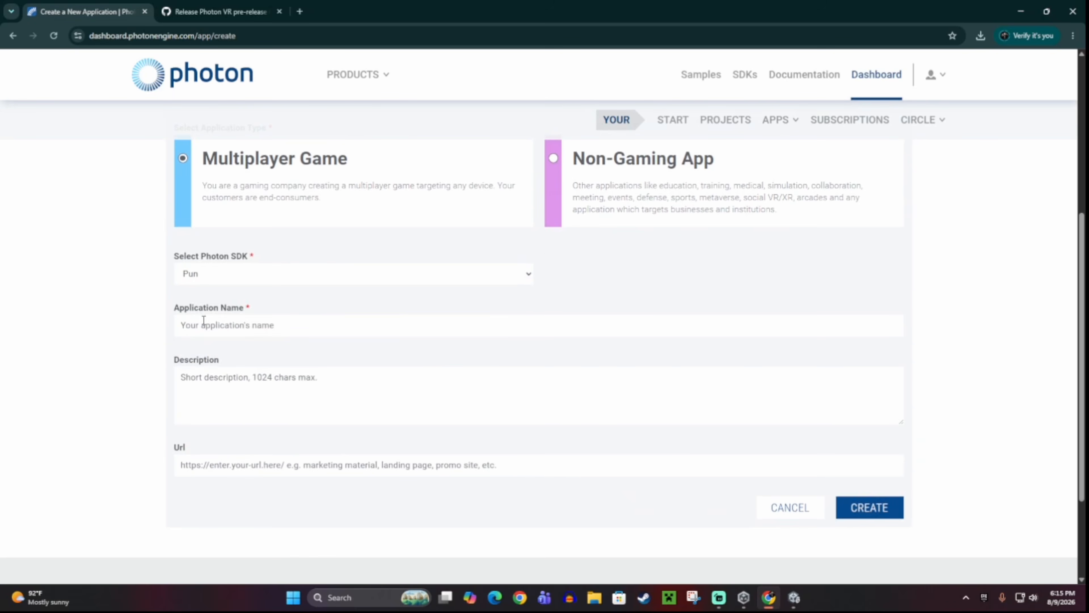
pyautogui.click(266, 323)
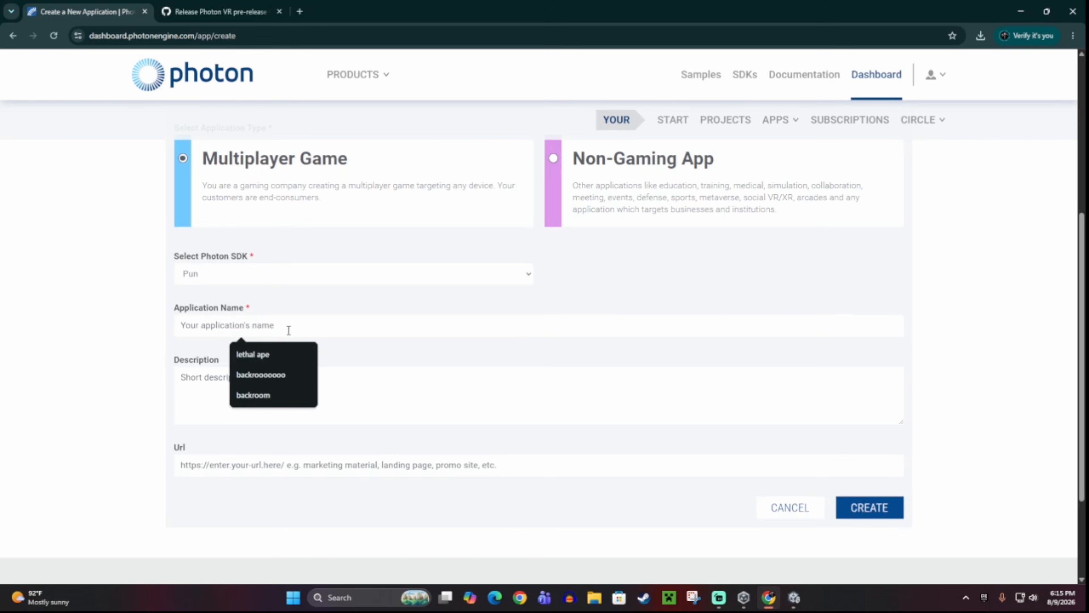
pyautogui.write('tu')
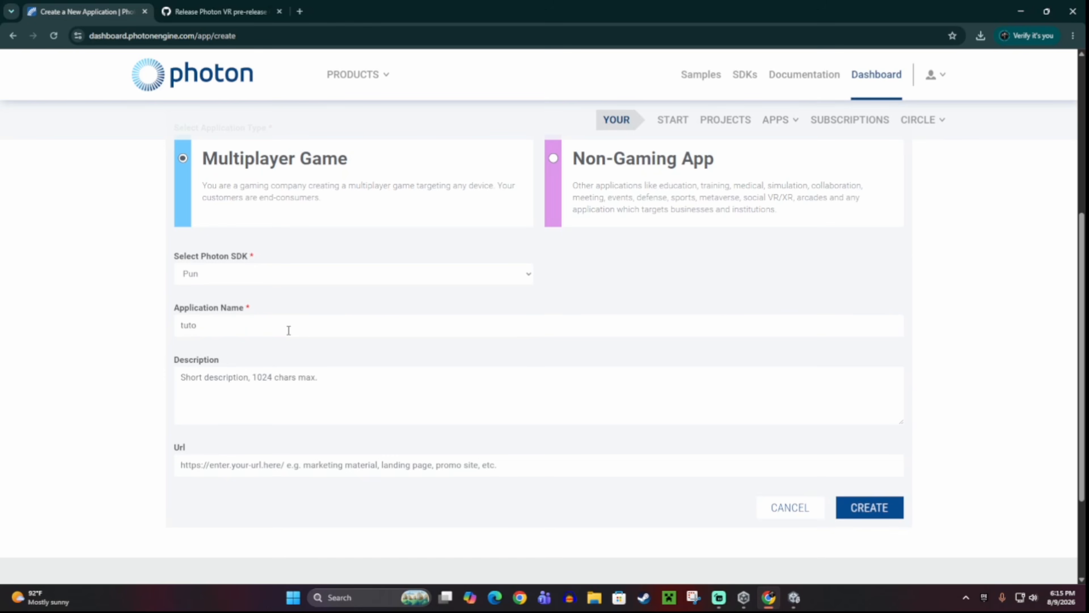
pyautogui.write('to')
pyautogui.press('BackSpace')
pyautogui.click(891, 513)
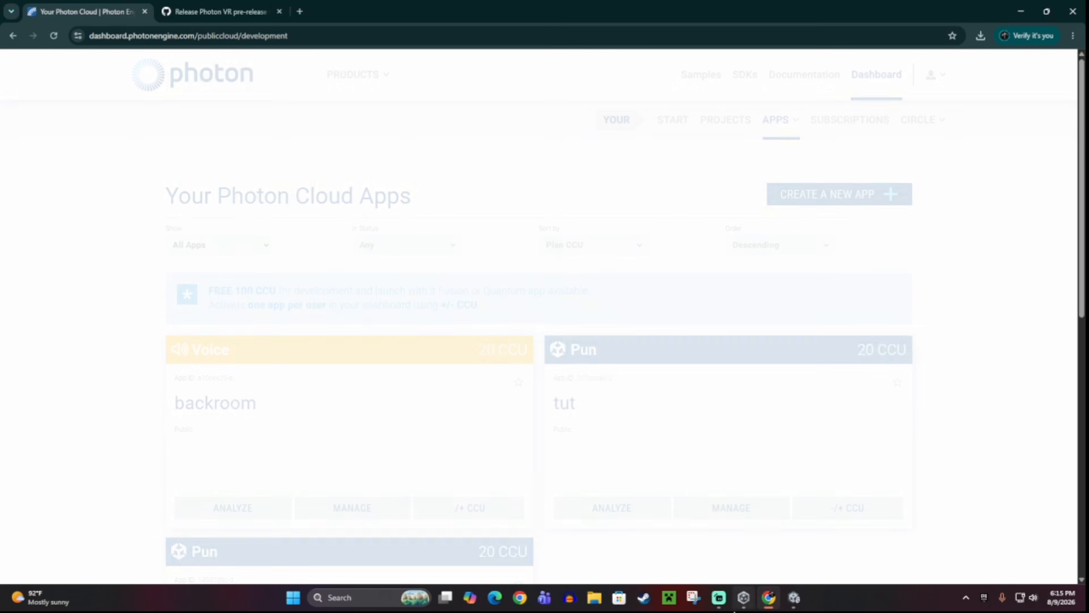
# Start another new multiplayer game application on the Photon dashboard and choose Voice as its Photon SDK
pyautogui.scroll(-5, 637, 404)
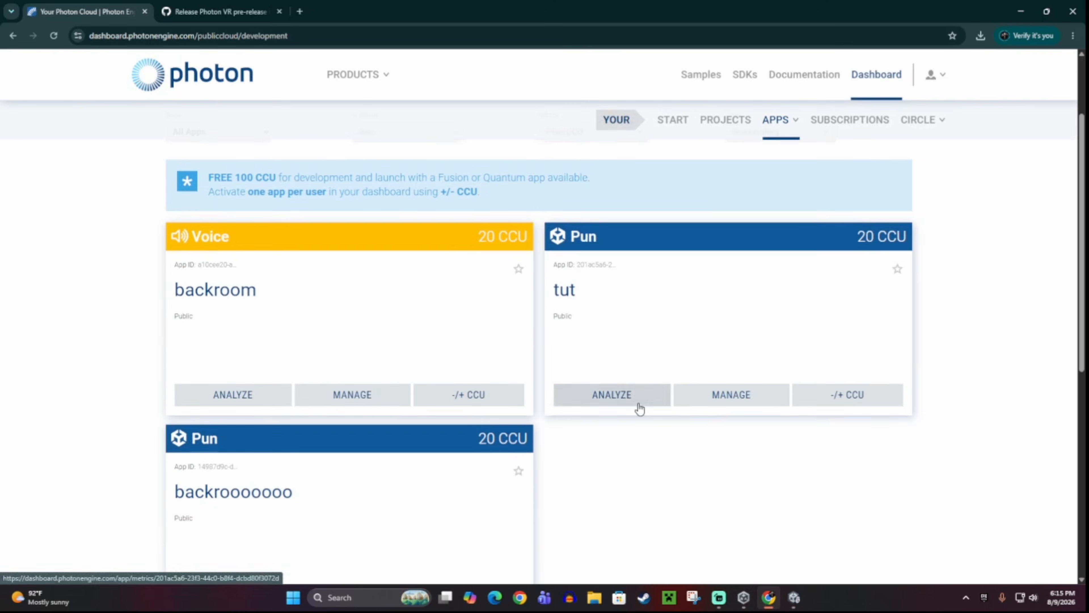
pyautogui.scroll(5, 635, 433)
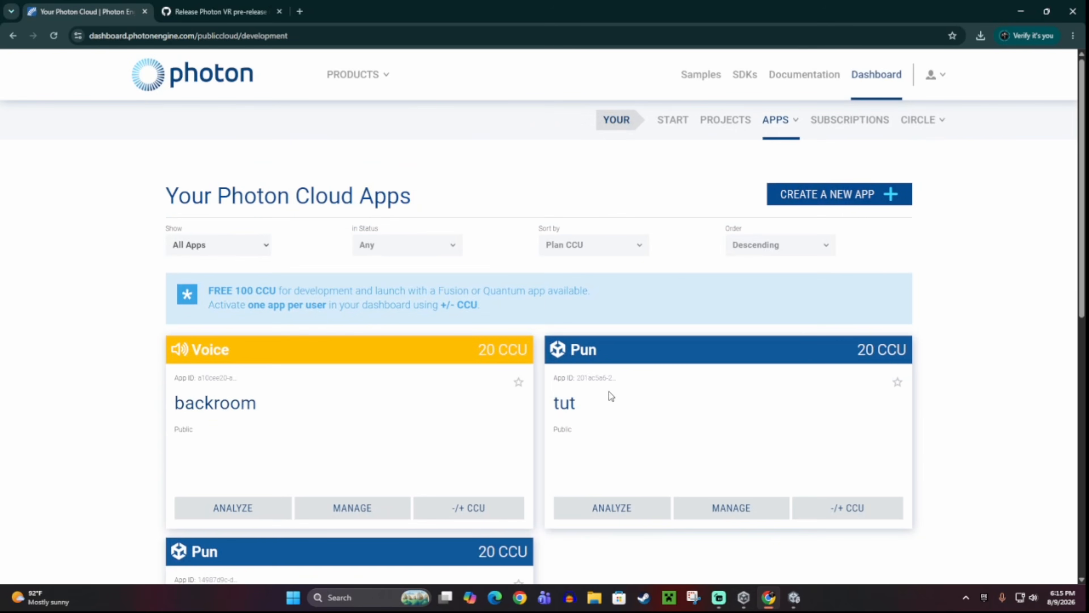
pyautogui.click(832, 194)
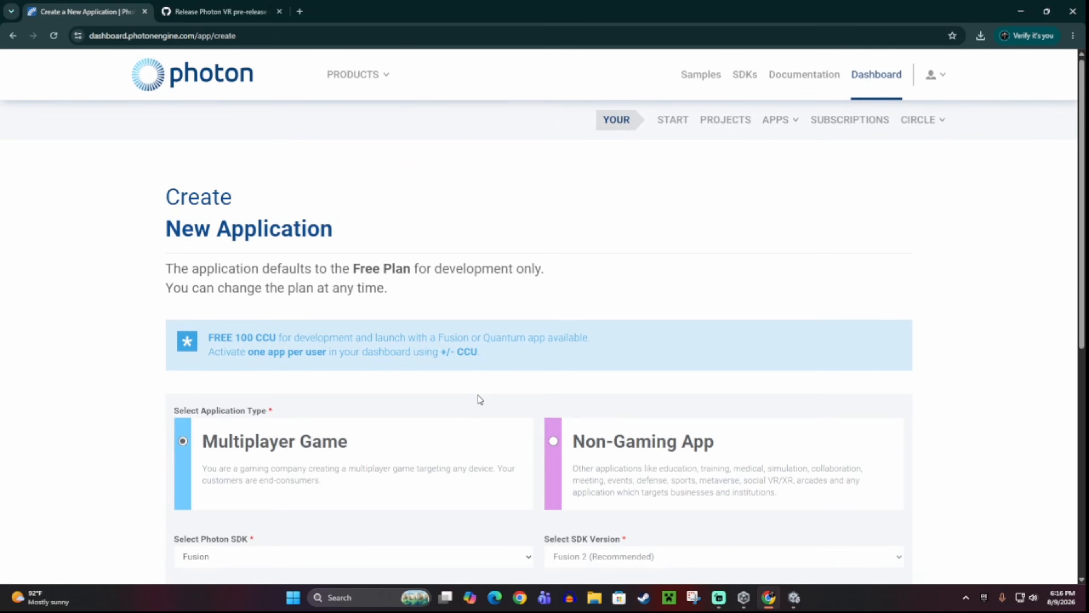
pyautogui.scroll(-3, 308, 458)
pyautogui.click(224, 444)
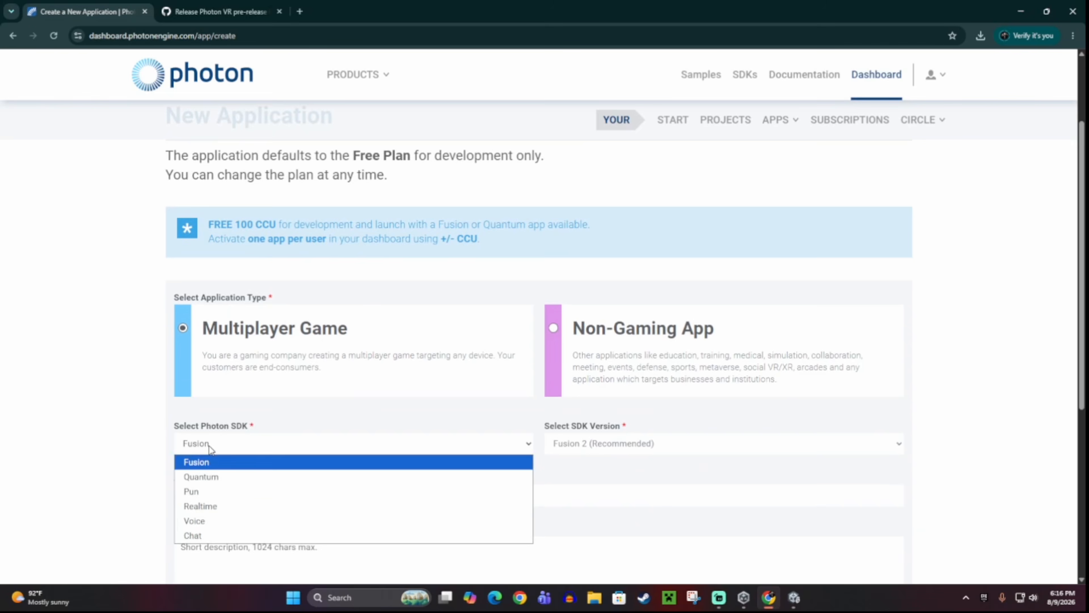
pyautogui.scroll(-1, 208, 446)
pyautogui.click(199, 394)
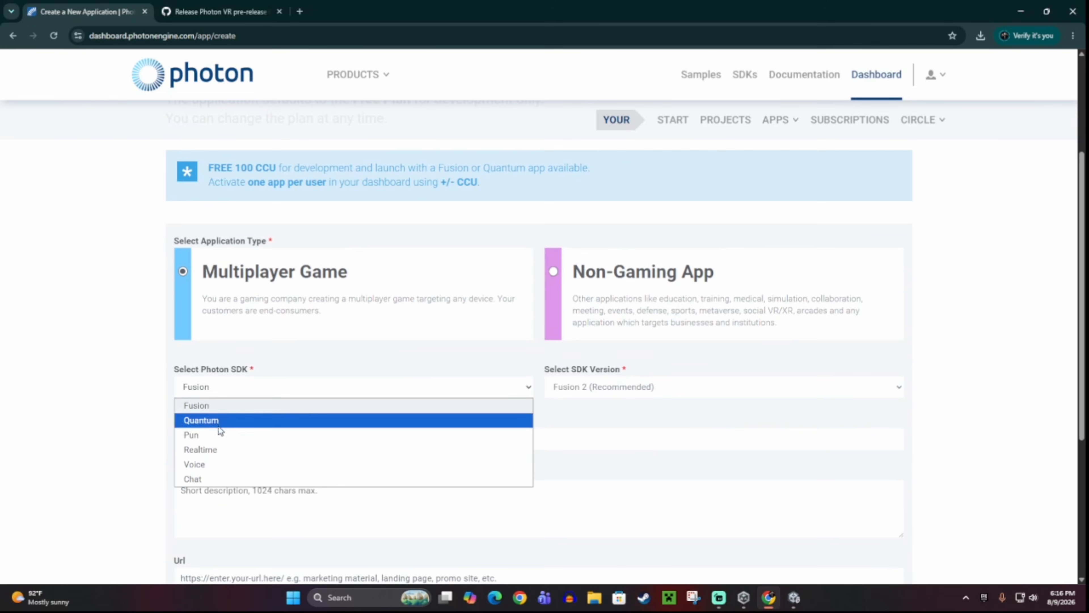
pyautogui.click(212, 464)
pyautogui.scroll(-3, 241, 408)
pyautogui.scroll(-3, 241, 408)
pyautogui.scroll(3, 244, 287)
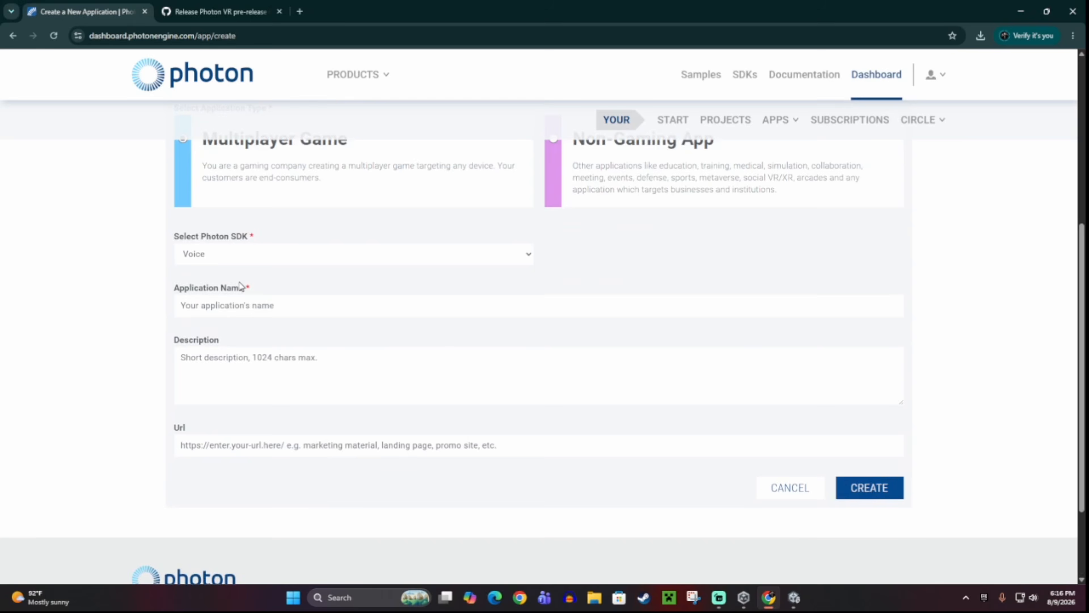
# Name the Voice application "tut", create it and look over the cloud apps list
pyautogui.click(249, 308)
pyautogui.write('tut')
pyautogui.click(883, 489)
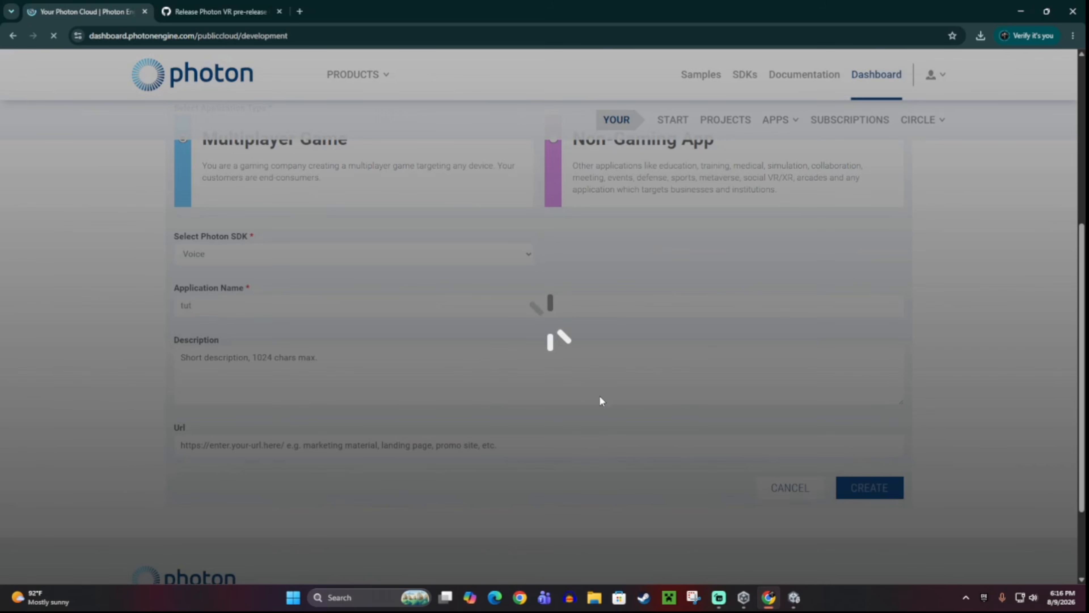
pyautogui.scroll(-6, 582, 386)
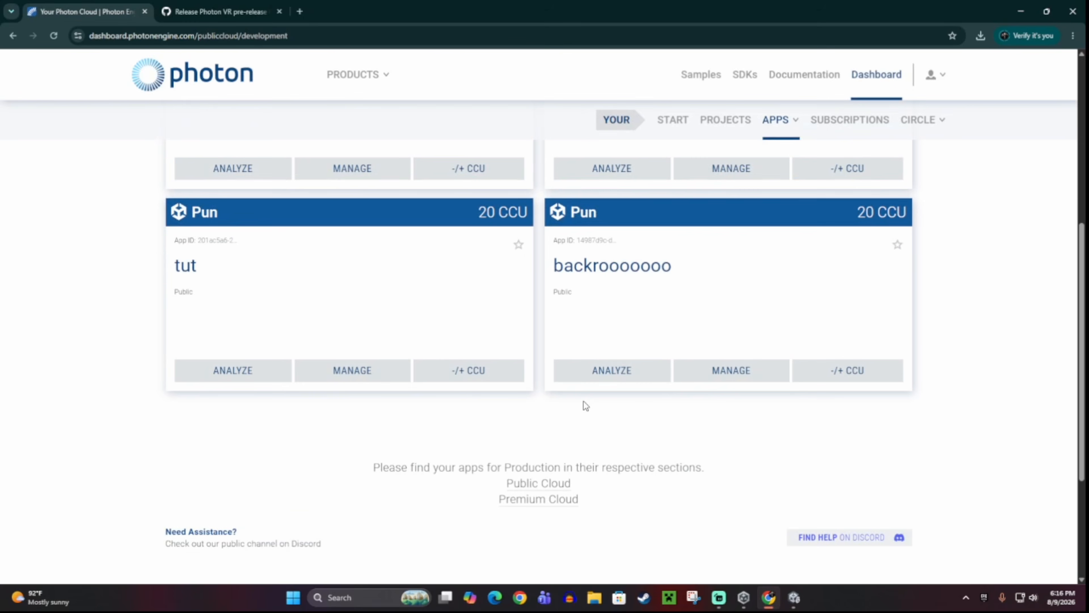
pyautogui.scroll(1, 649, 417)
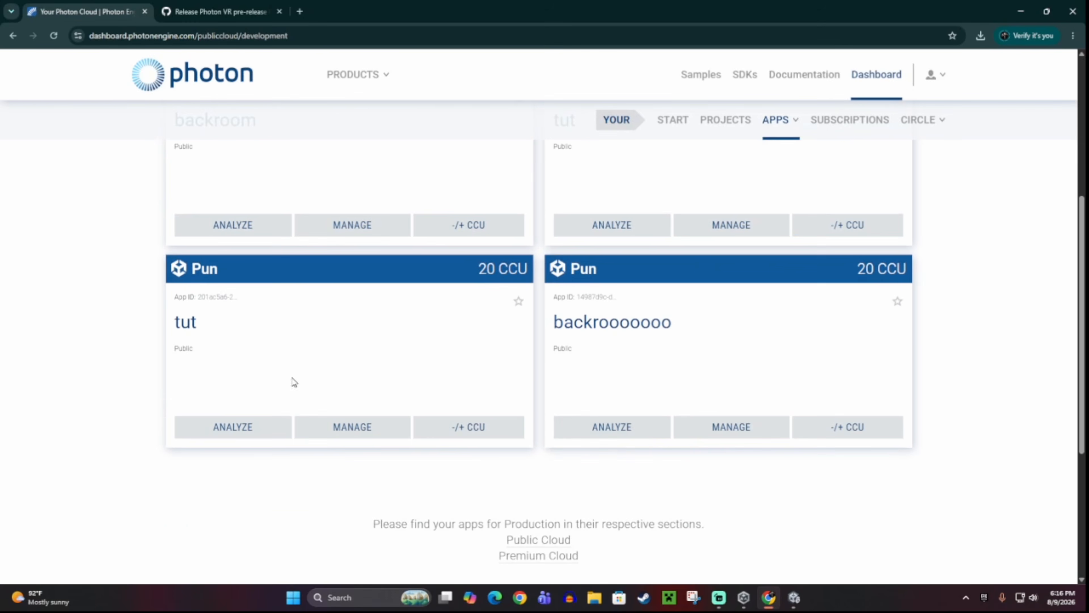
pyautogui.scroll(1, 181, 342)
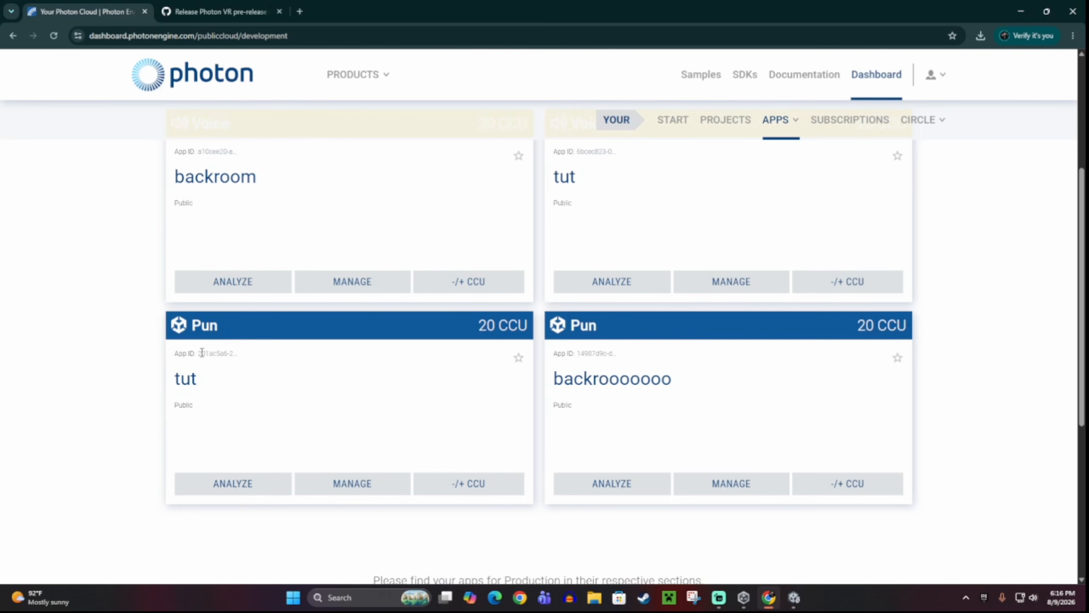
# Download PhotonVR_14082022.unitypackage from the Photon VR 0.0.4 GitHub release and import all its contents into the Unity project
pyautogui.click(794, 597)
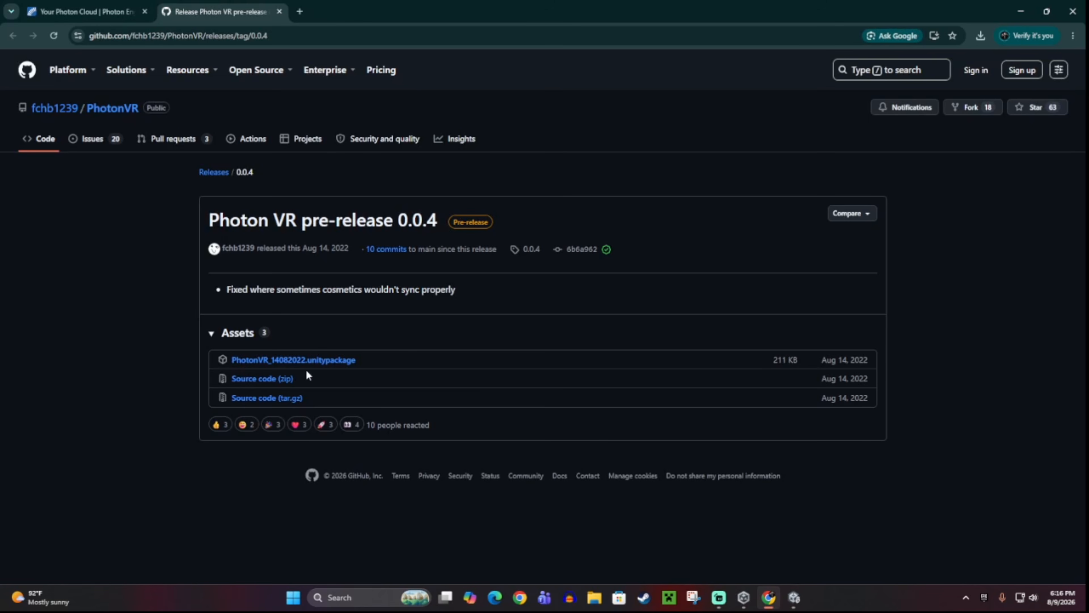
pyautogui.click(322, 363)
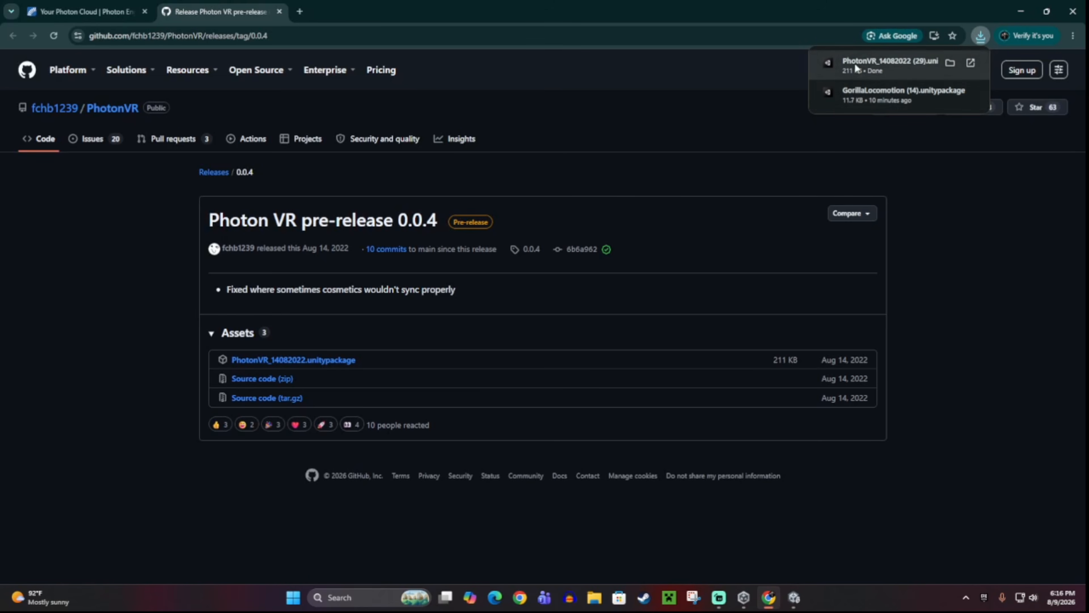
pyautogui.moveTo(875, 64); pyautogui.dragTo(181, 527)
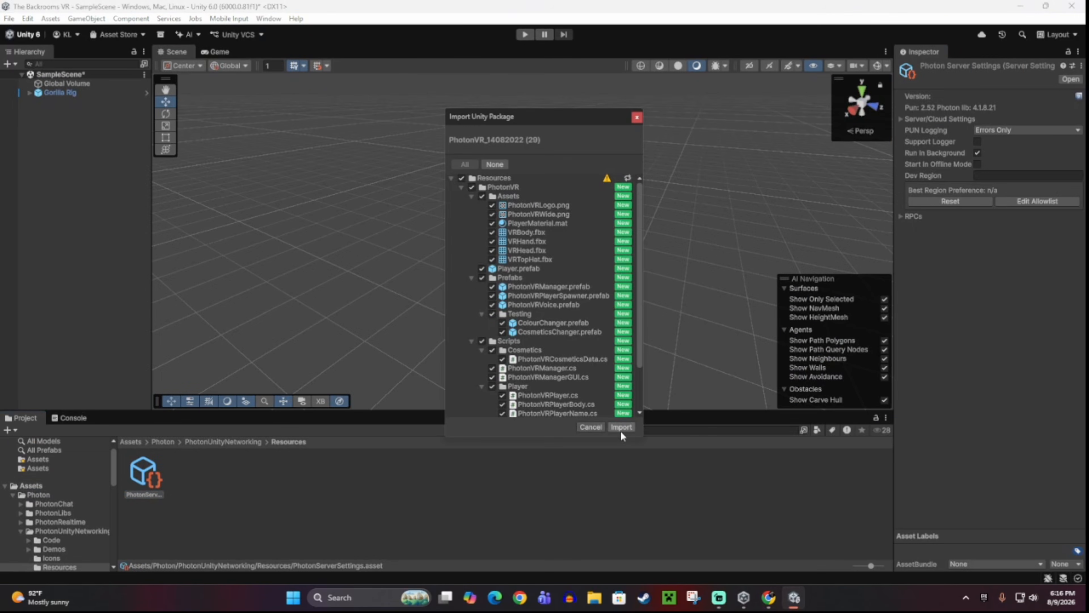
pyautogui.click(620, 428)
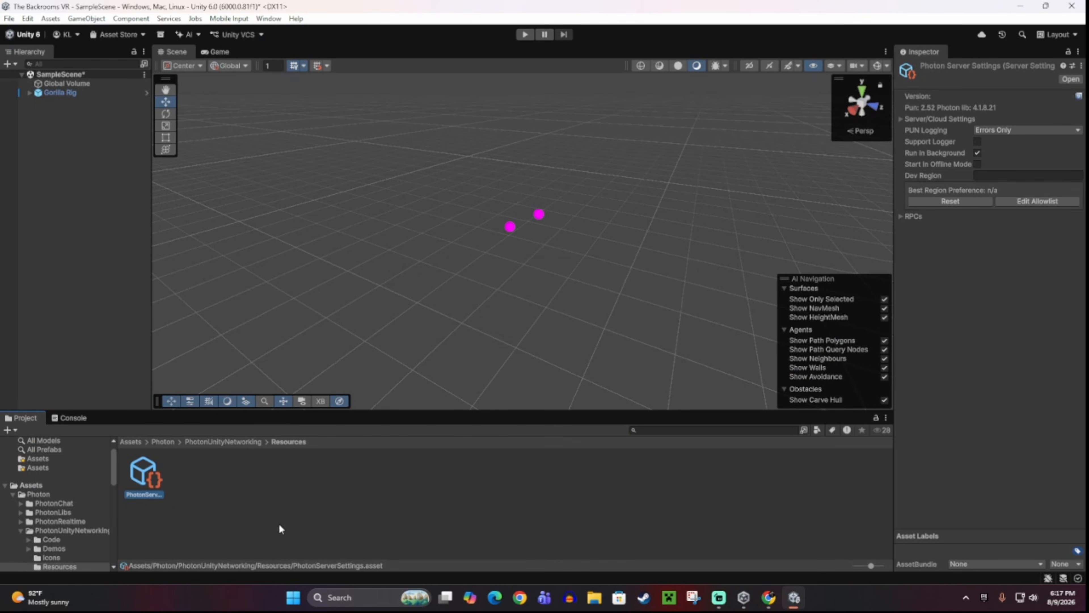
# Add the PhotonVRManager, PhotonVRPlayerSpawner and PhotonVRVoice prefabs from Assets/Resources/PhotonVR/Prefabs to the scene hierarchy
pyautogui.click(31, 485)
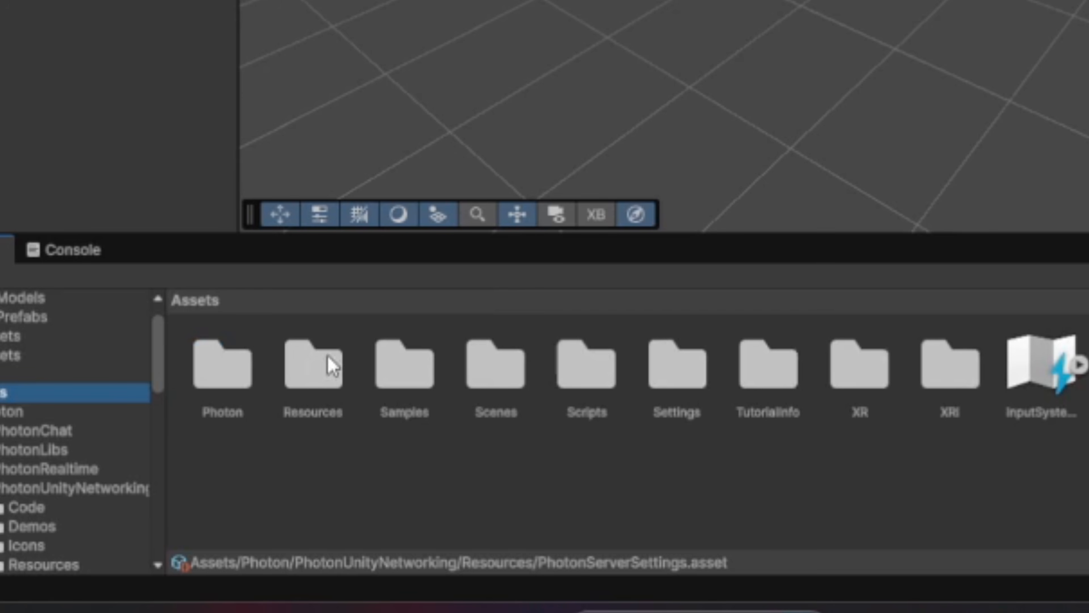
pyautogui.doubleClick(194, 472)
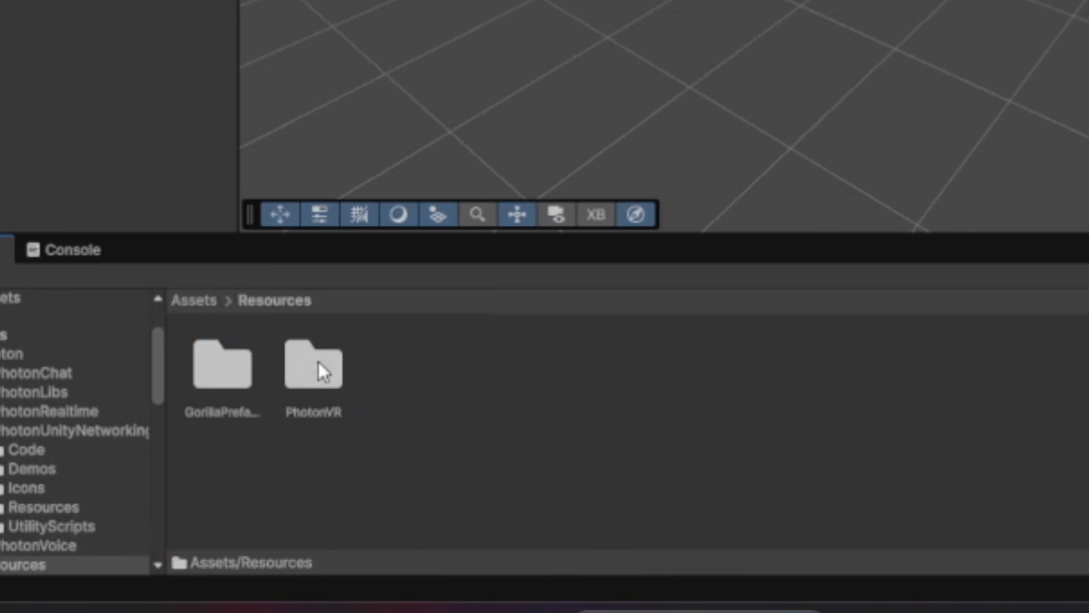
pyautogui.click(192, 474)
pyautogui.doubleClick(323, 373)
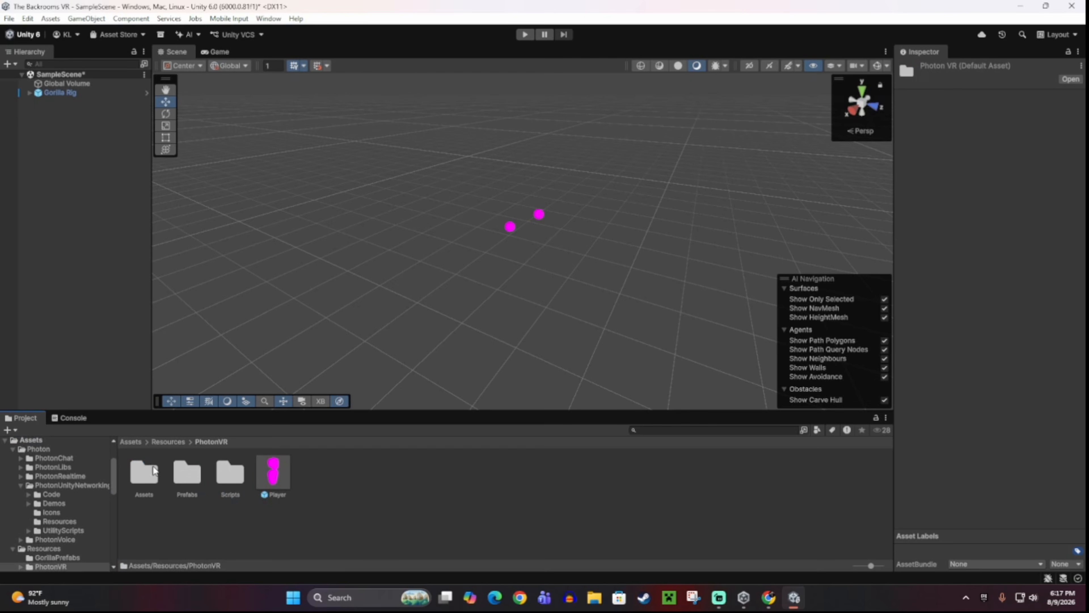
pyautogui.doubleClick(188, 474)
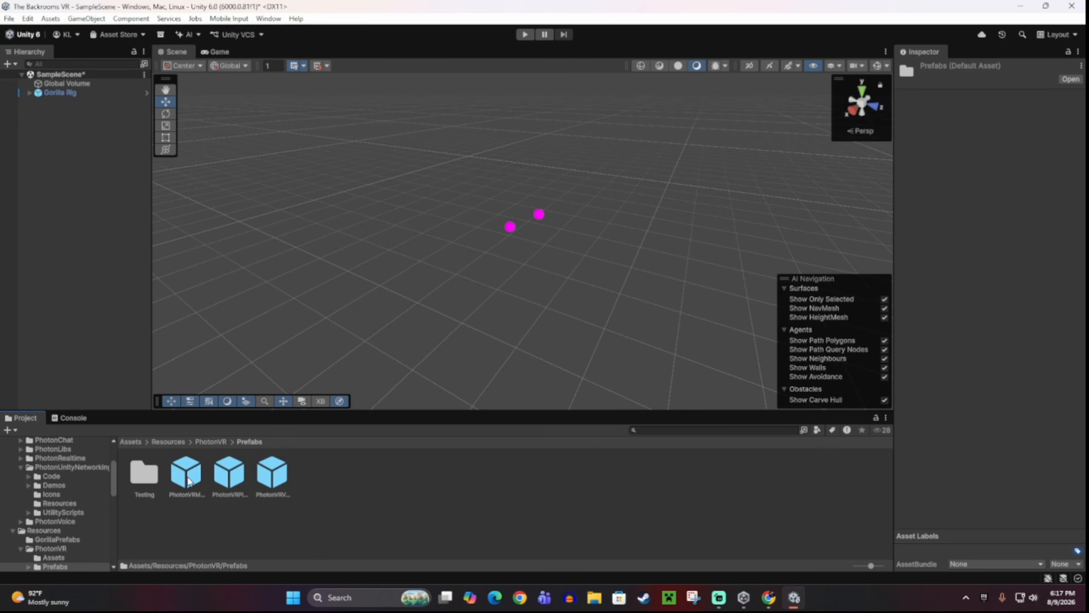
pyautogui.moveTo(52, 222); pyautogui.dragTo(52, 222)
pyautogui.moveTo(232, 474); pyautogui.dragTo(65, 129)
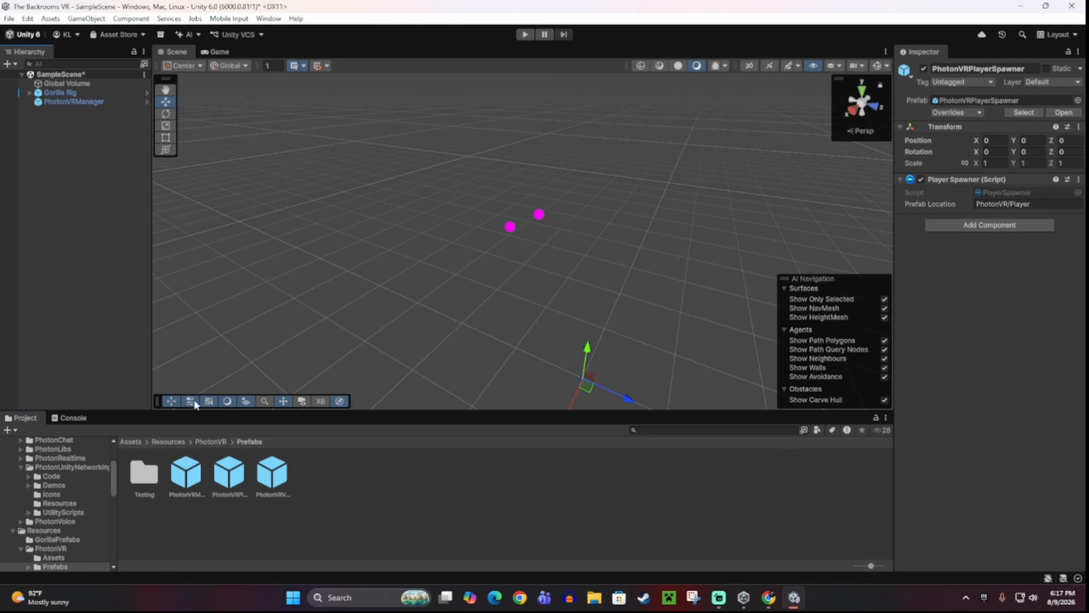
pyautogui.moveTo(55, 204); pyautogui.dragTo(55, 205)
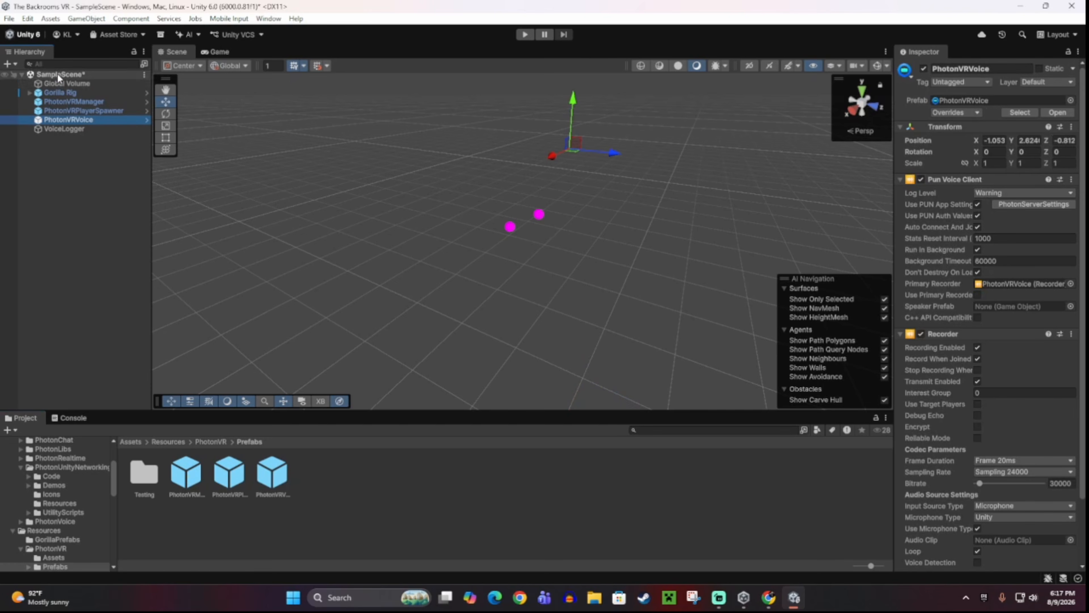
pyautogui.click(49, 199)
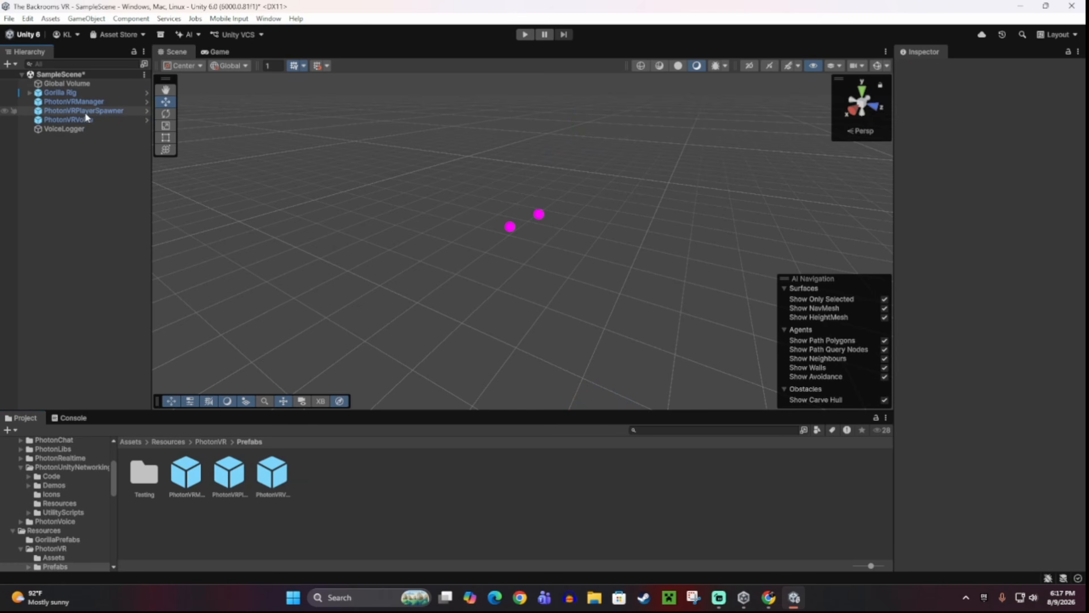
# Set the Region of the PhotonVRManager object to "us"
pyautogui.click(87, 103)
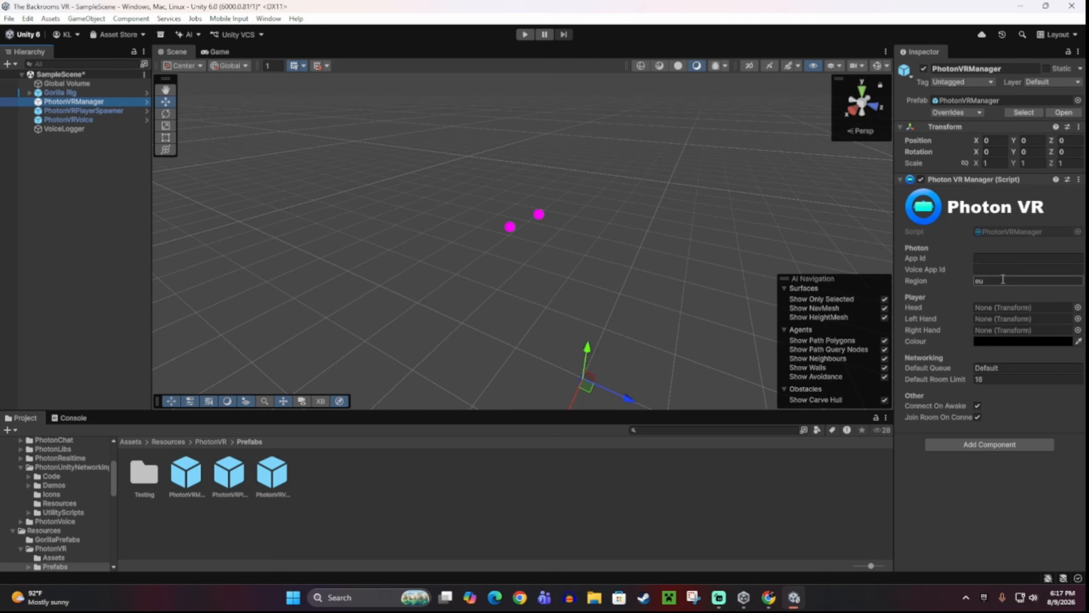
pyautogui.click(994, 280)
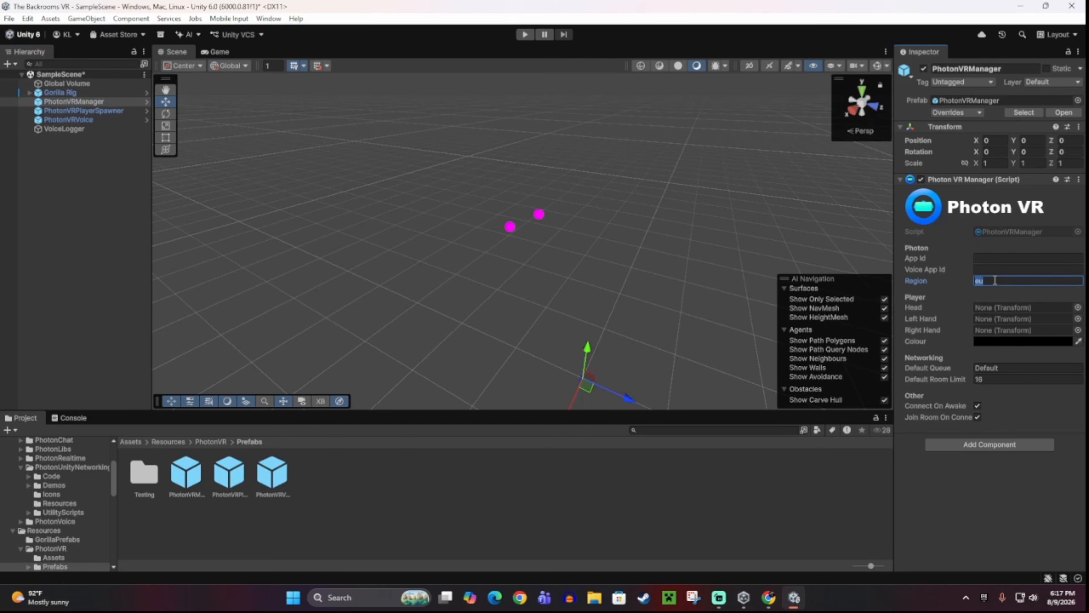
pyautogui.write('us')
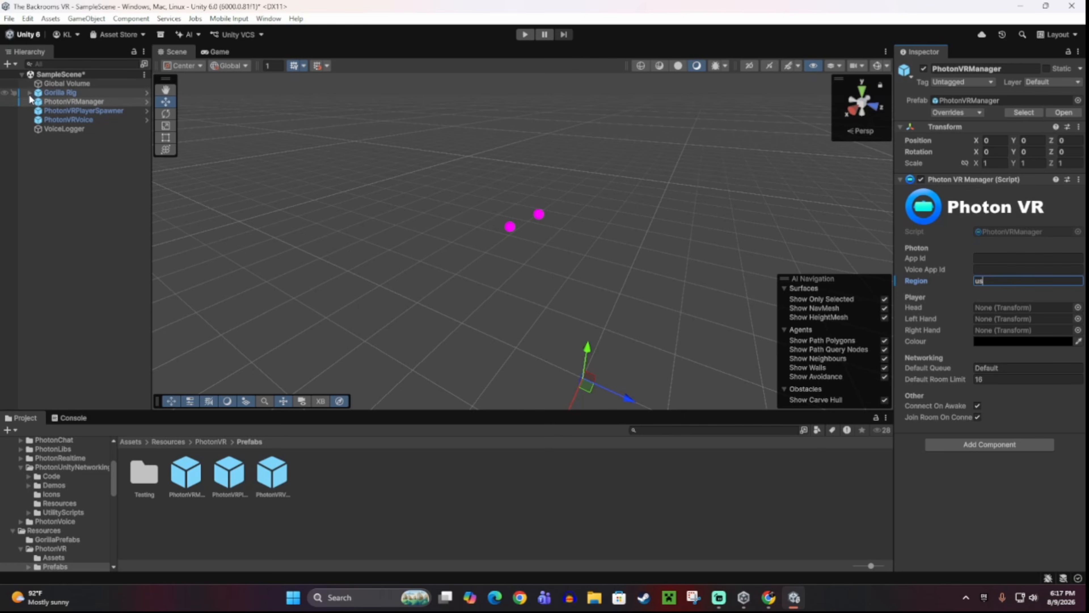
# Assign the Gorilla Rig's Main Camera, LeftHand Controller and RightHand Controller as the manager's Head, Left Hand and Right Hand
pyautogui.click(29, 93)
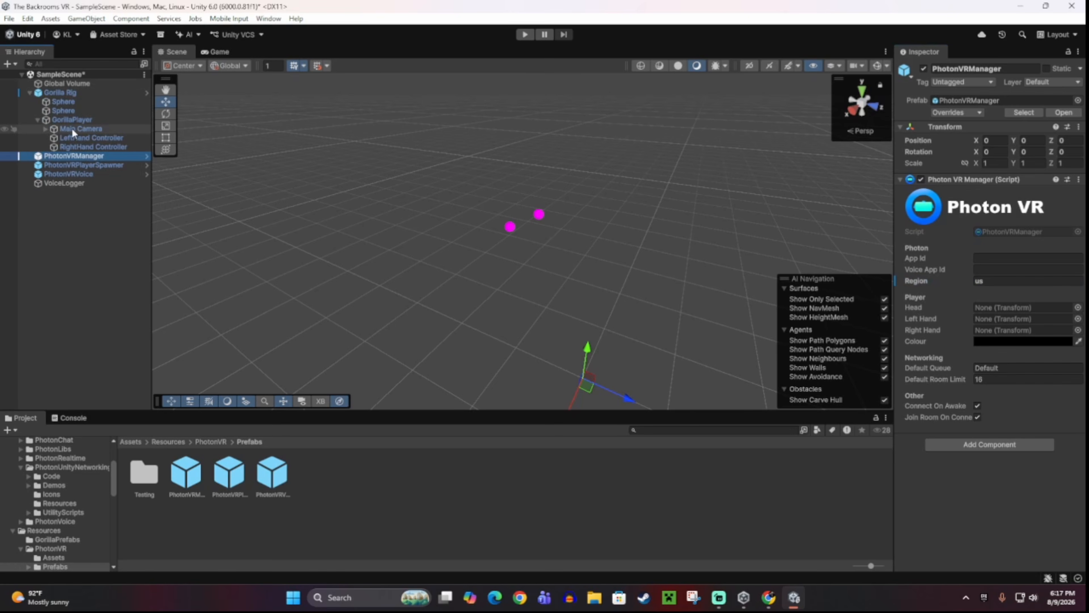
pyautogui.moveTo(71, 128); pyautogui.dragTo(994, 313)
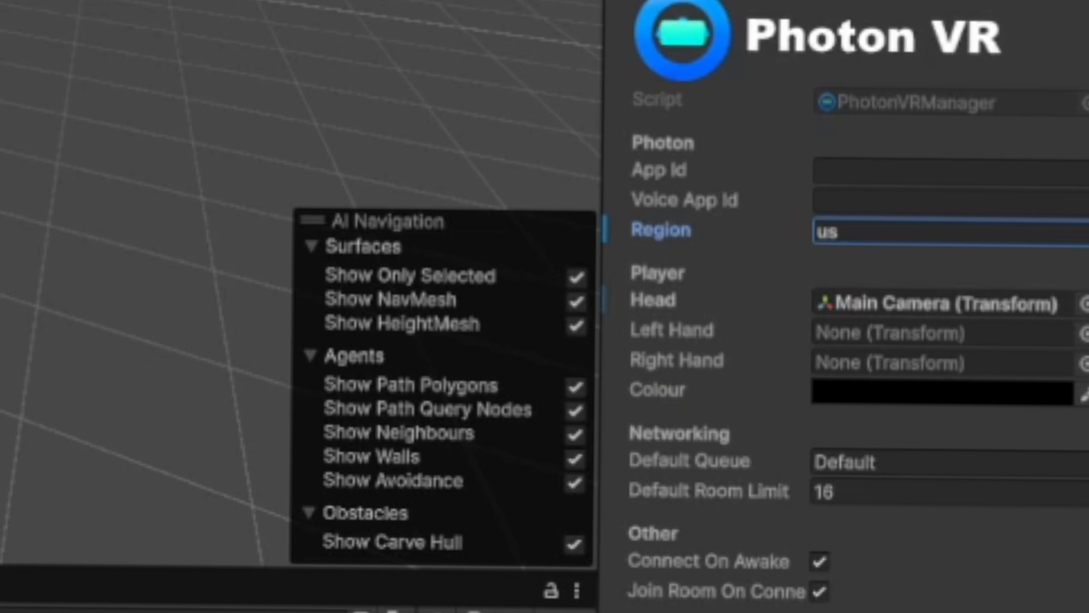
pyautogui.moveTo(875, 365); pyautogui.dragTo(922, 334)
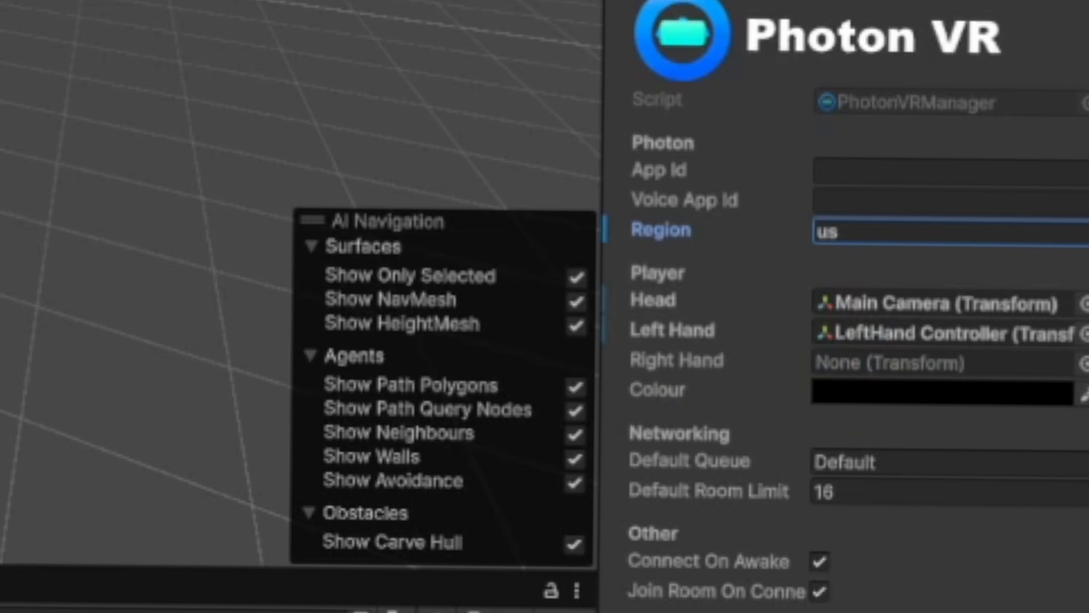
pyautogui.moveTo(4, 300); pyautogui.dragTo(872, 369)
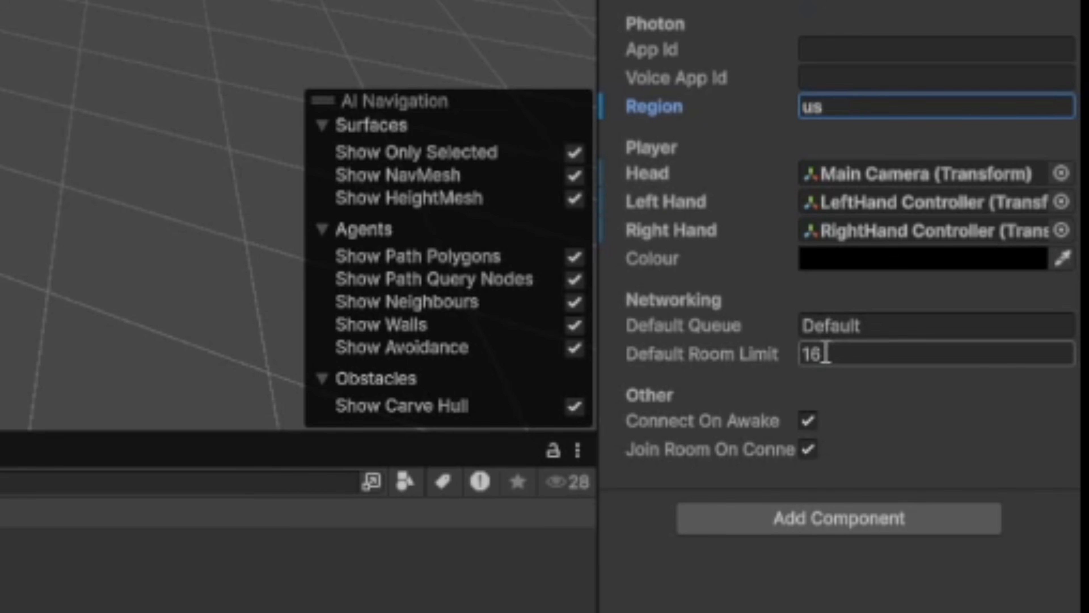
# Set the Photon VR Manager's Default Room Limit to 10 and deselect the object
pyautogui.click(825, 354)
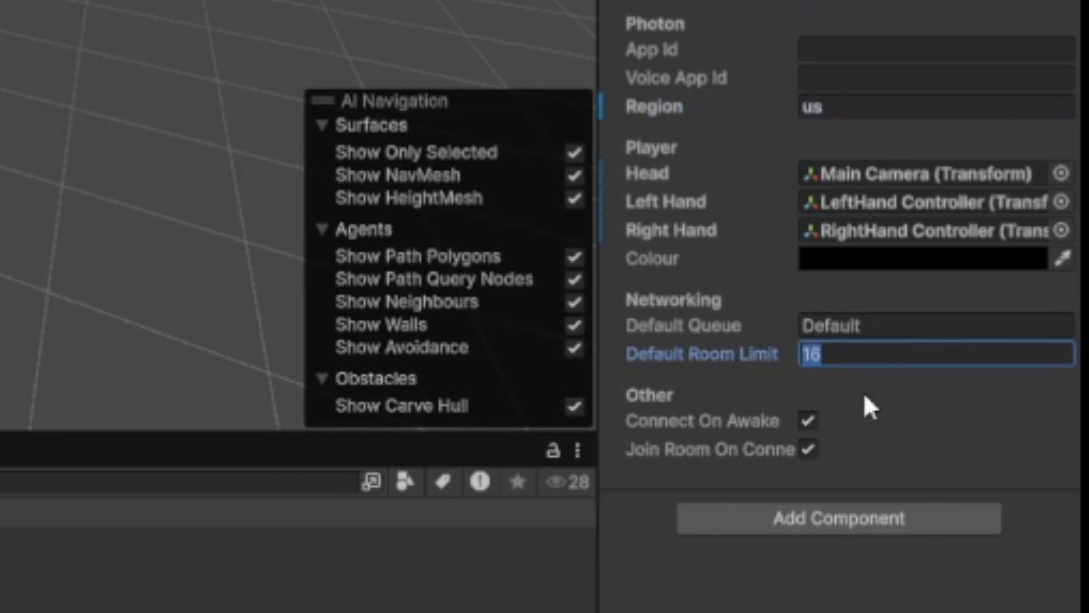
pyautogui.press('BackSpace')
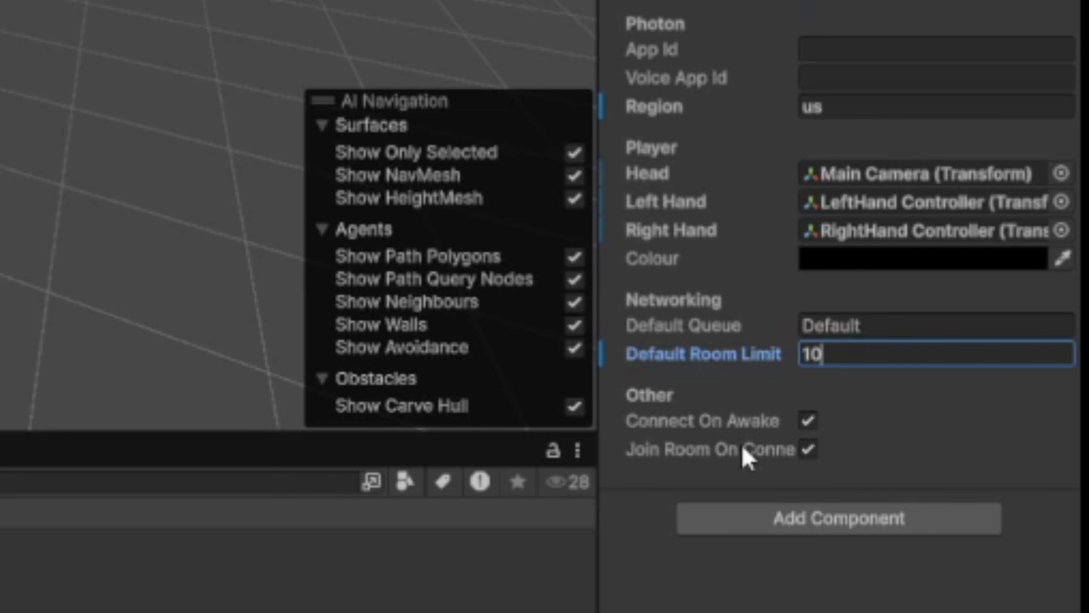
pyautogui.moveTo(171, 278); pyautogui.dragTo(249, 338, button='right')
pyautogui.scroll(1, 248, 338)
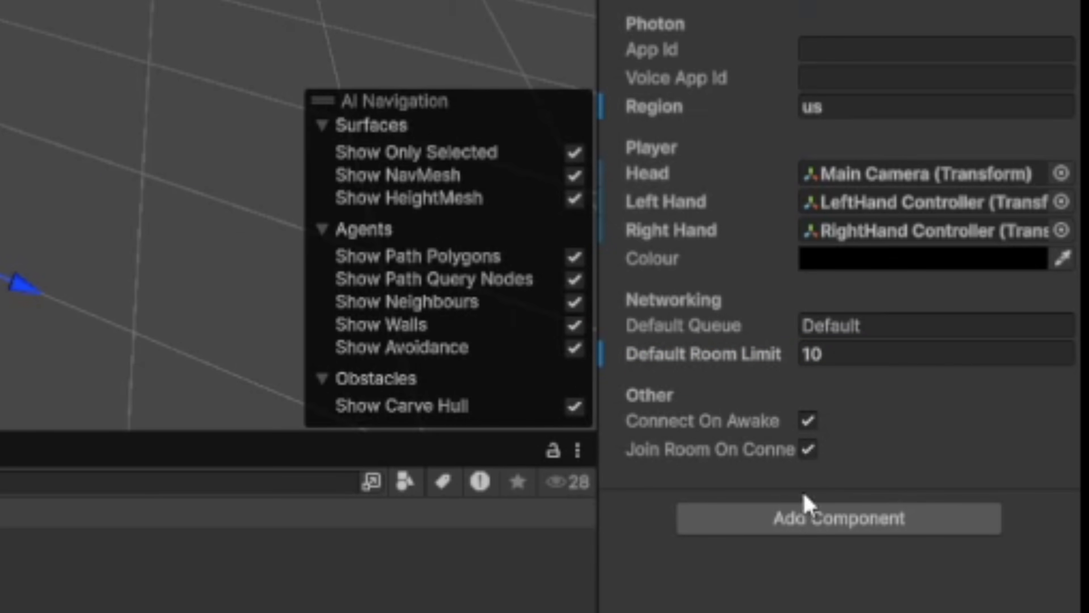
pyautogui.click(800, 354)
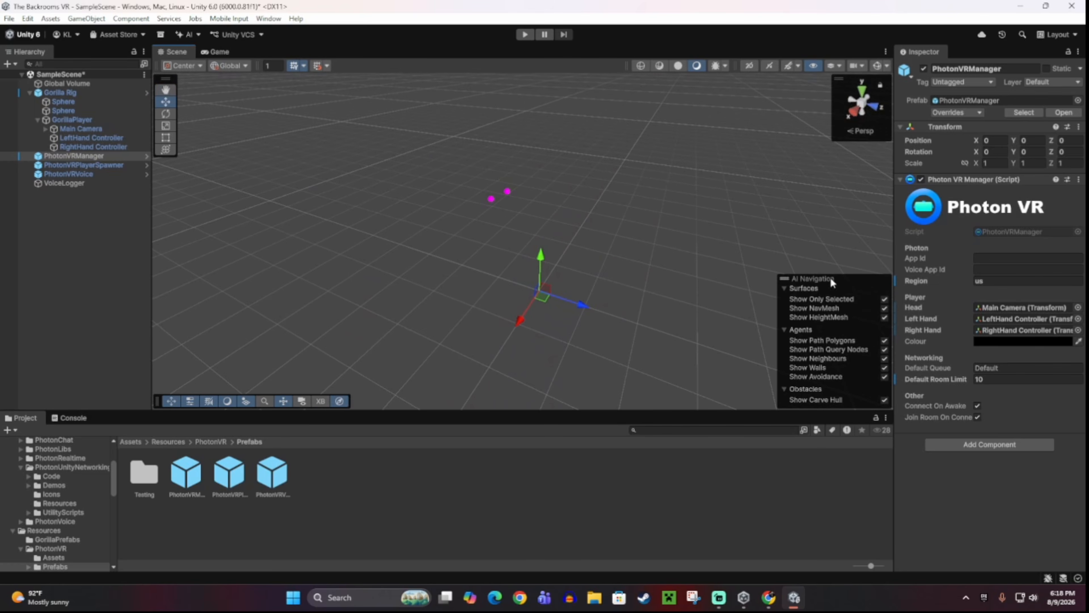
pyautogui.click(739, 215)
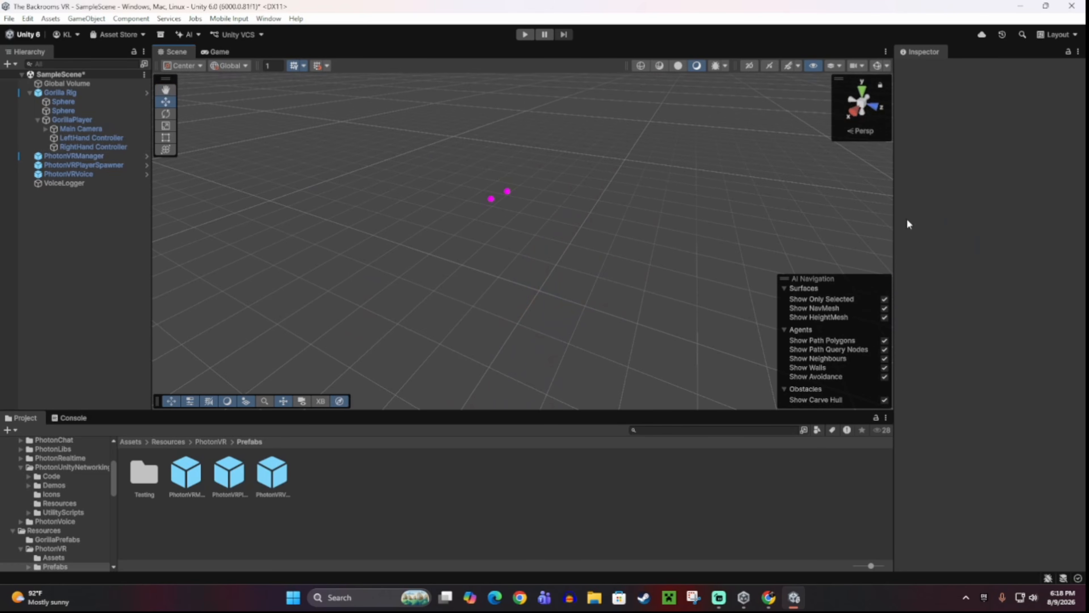
# Select PhotonVRManager, switch to Chrome and close the GitHub release page to bring up the Photon Cloud apps list
pyautogui.click(103, 157)
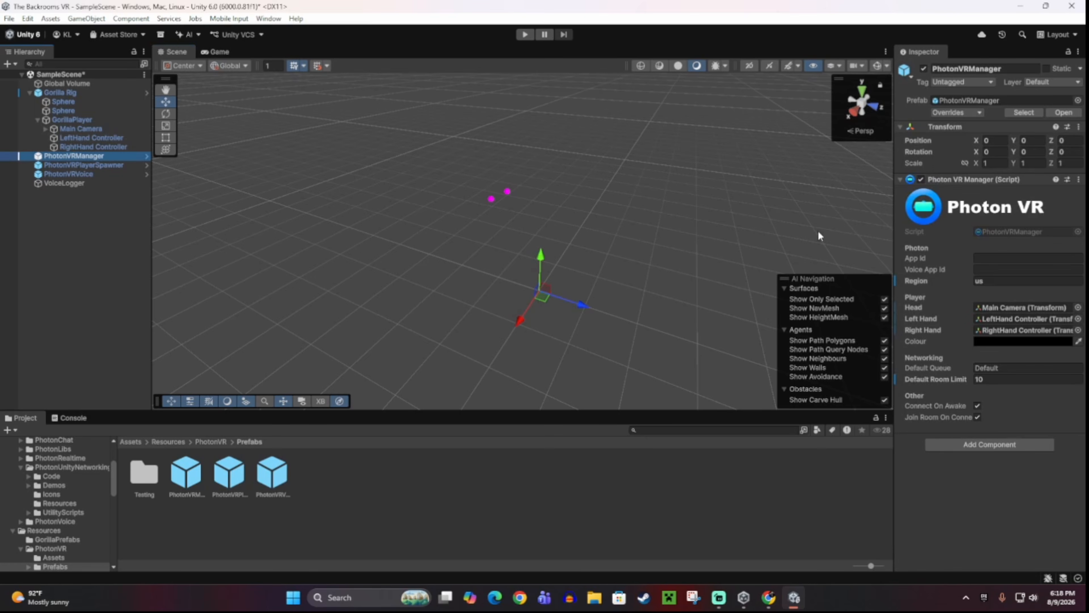
pyautogui.click(990, 268)
pyautogui.click(769, 598)
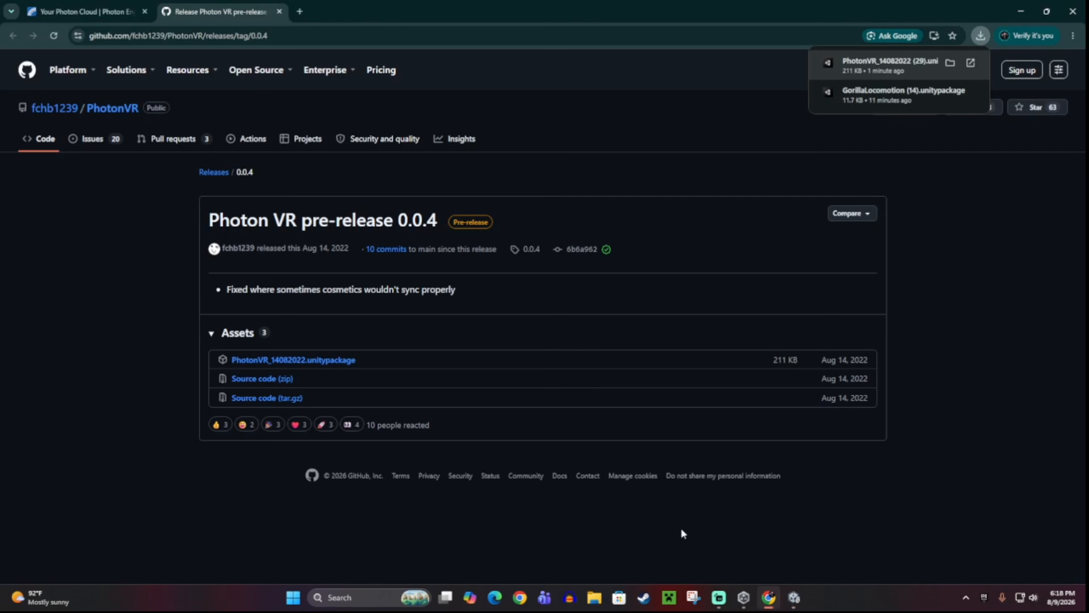
pyautogui.click(280, 11)
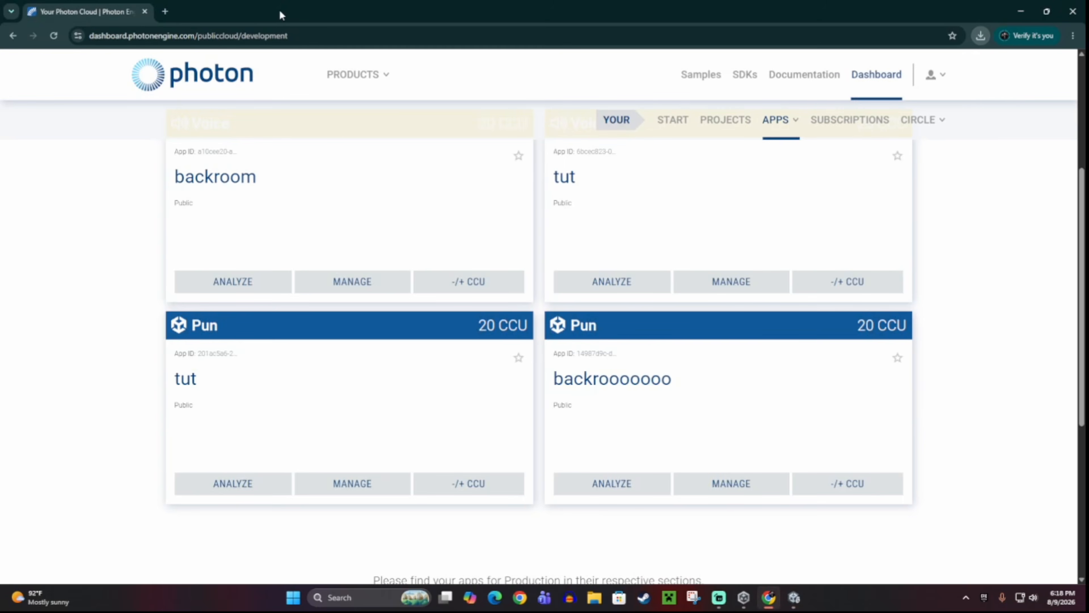
pyautogui.scroll(-4, 442, 391)
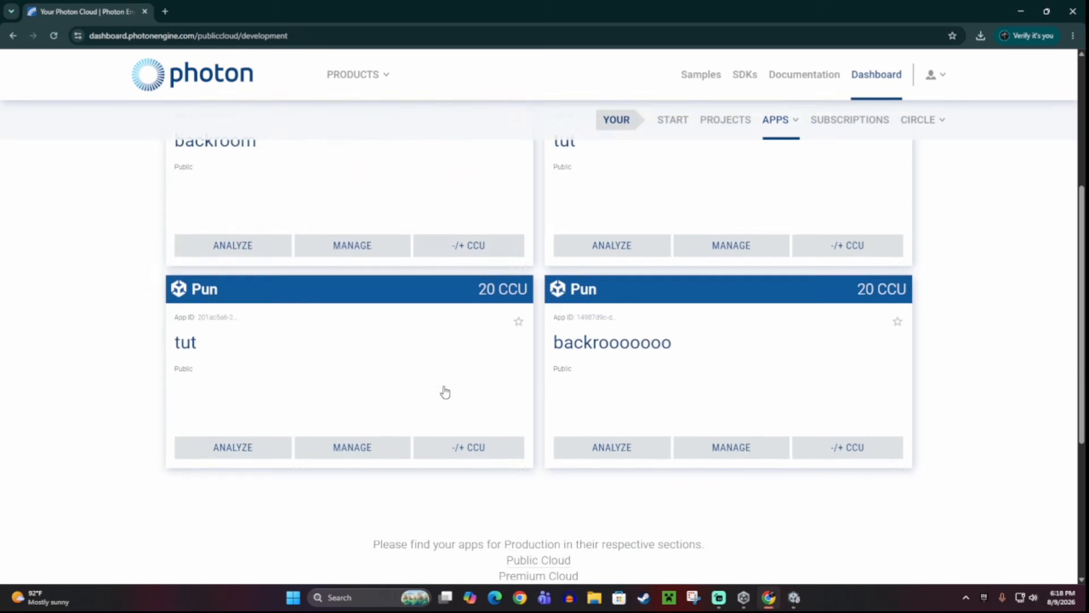
pyautogui.scroll(1, 326, 380)
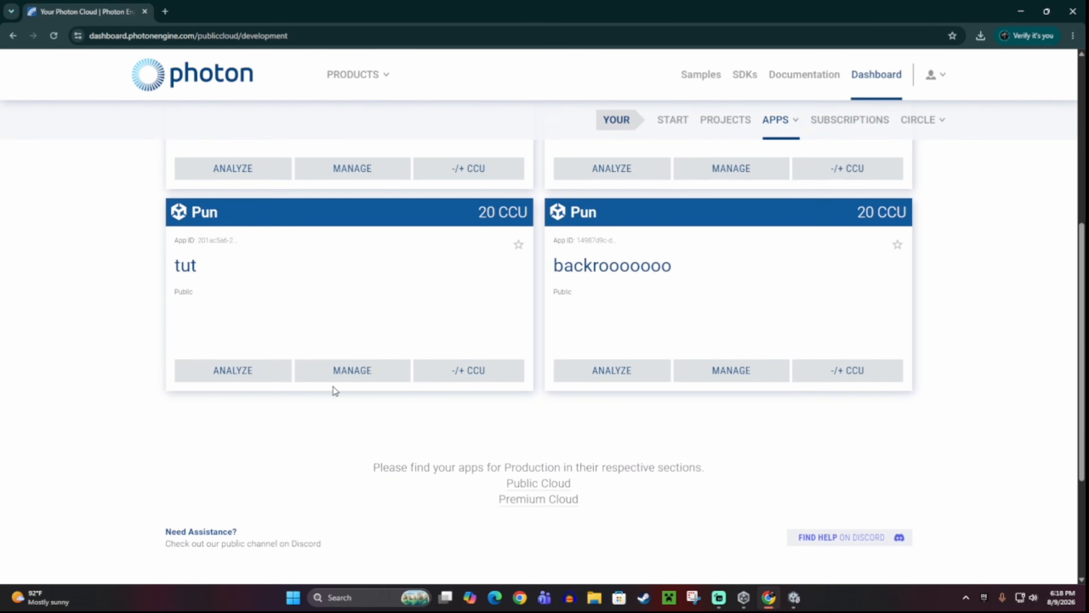
# Copy the App ID of the "tut" Voice app from the Photon dashboard into the PhotonVRManager's Voice App Id in Unity
pyautogui.click(794, 597)
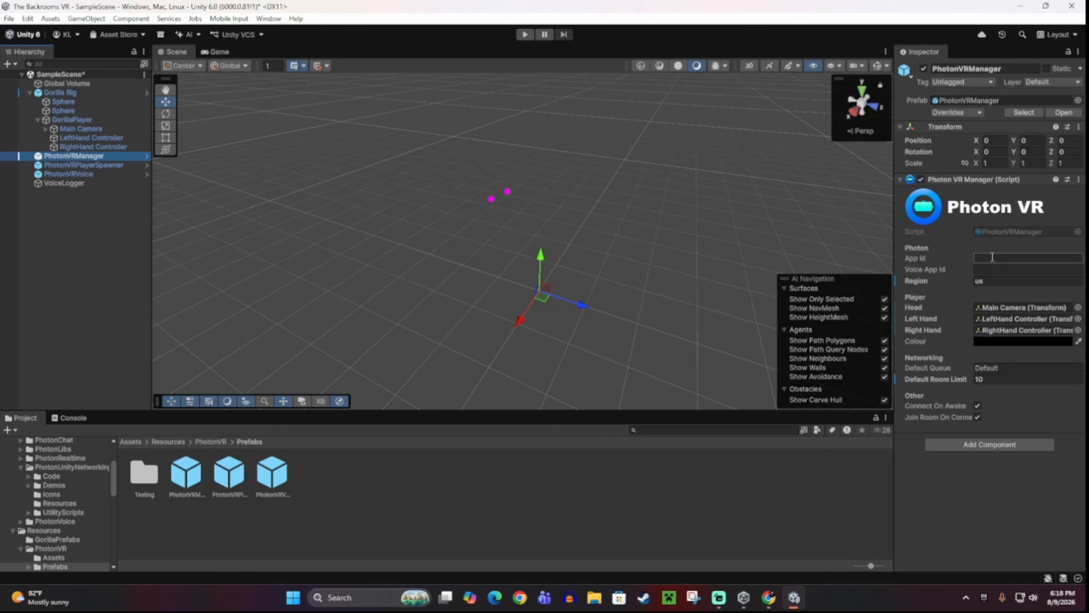
pyautogui.click(769, 596)
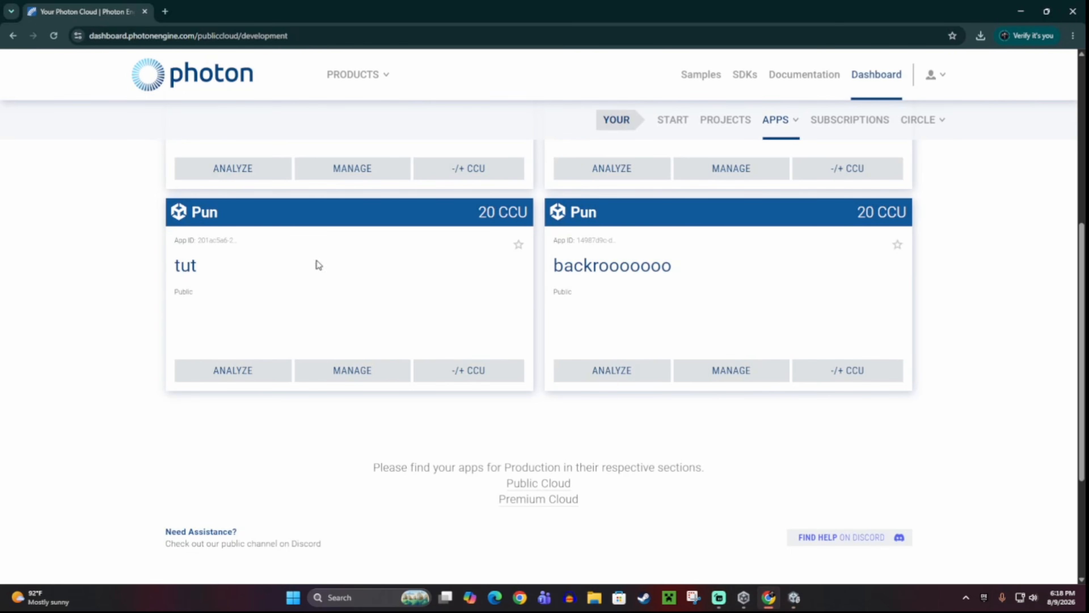
pyautogui.scroll(5, 496, 347)
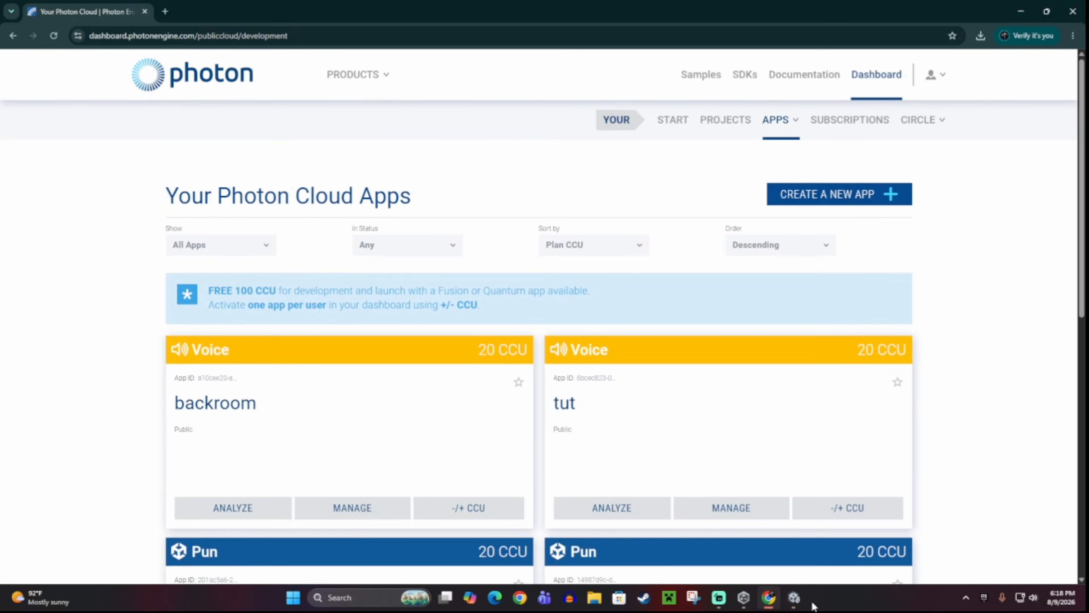
pyautogui.click(795, 597)
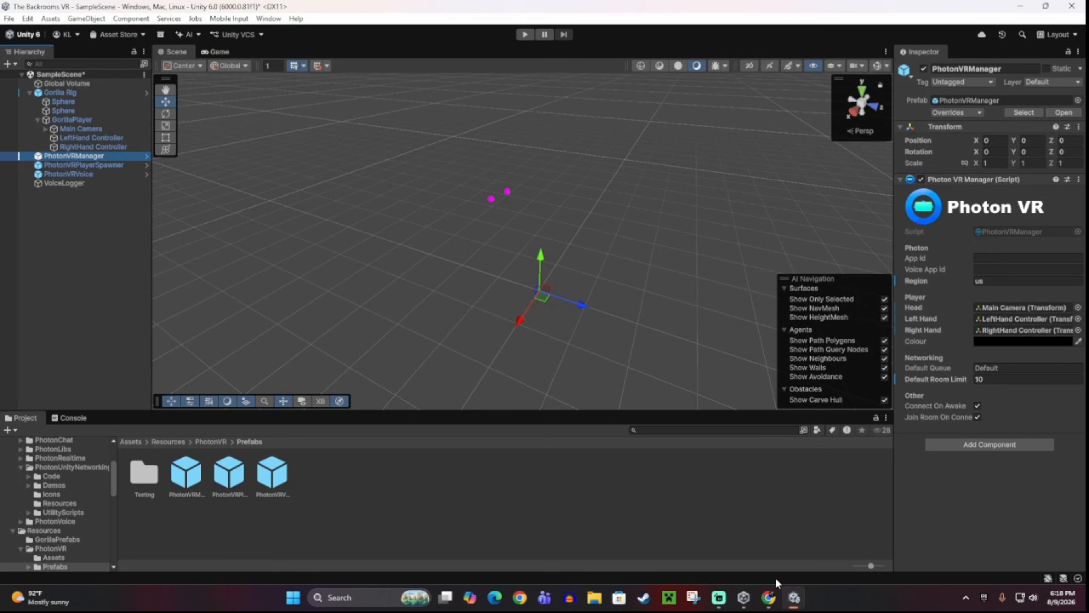
pyautogui.click(769, 598)
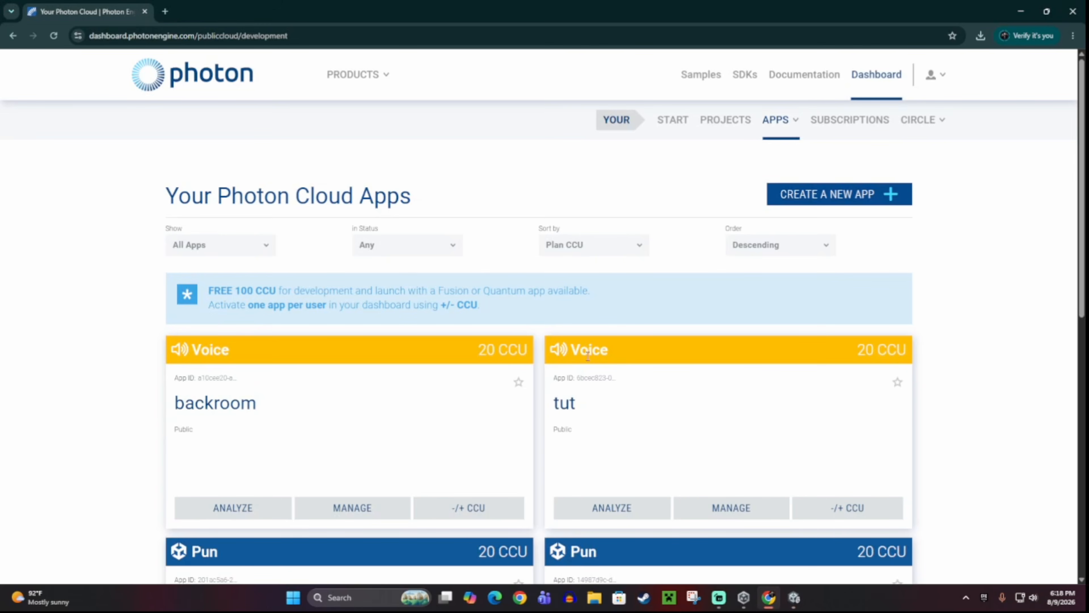
pyautogui.click(600, 378)
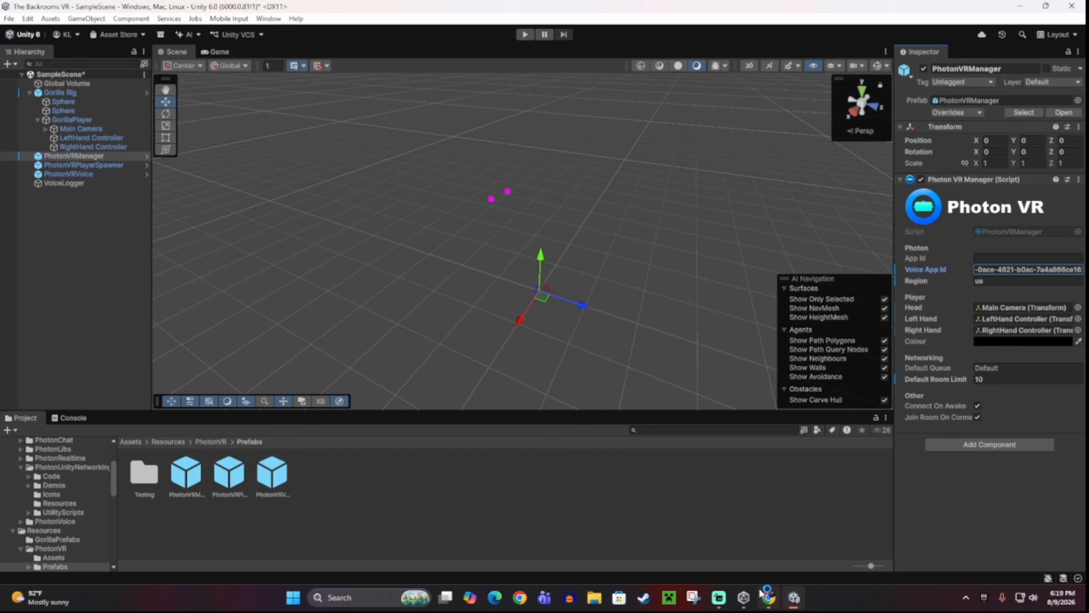
# Copy the App ID of the "tut" Pun app from the Photon dashboard into the PhotonVRManager's App Id, and deselect the object
pyautogui.click(769, 597)
pyautogui.scroll(-3, 442, 419)
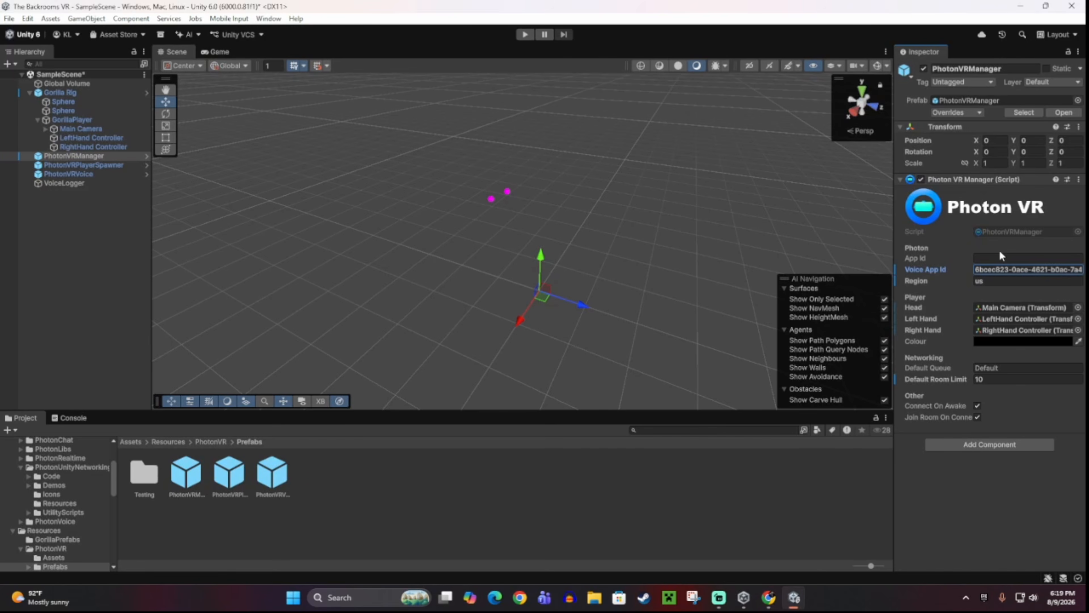
pyautogui.click(995, 255)
pyautogui.click(655, 248)
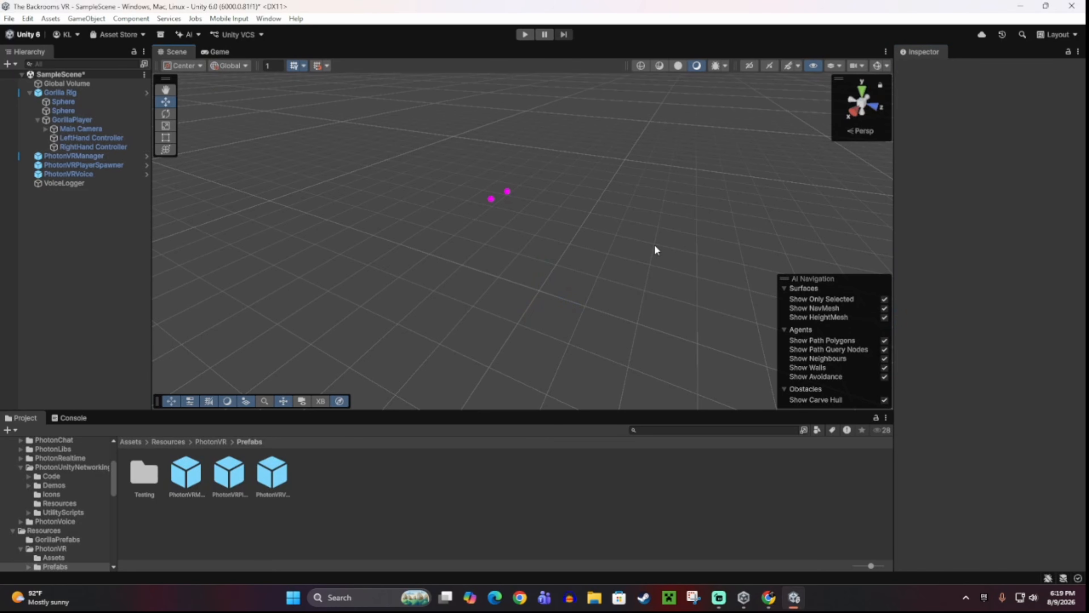
# Collapse the Gorilla Rig and add a 3D cube scaled to a flat floor about 9.3 by 0.2 by 6.0 beneath it
pyautogui.press('w')
pyautogui.moveTo(482, 308); pyautogui.dragTo(481, 284, button='right')
pyautogui.press('s')
pyautogui.press('w')
pyautogui.press('s')
pyautogui.press('w')
pyautogui.rightClick(81, 256)
pyautogui.press('Escape')
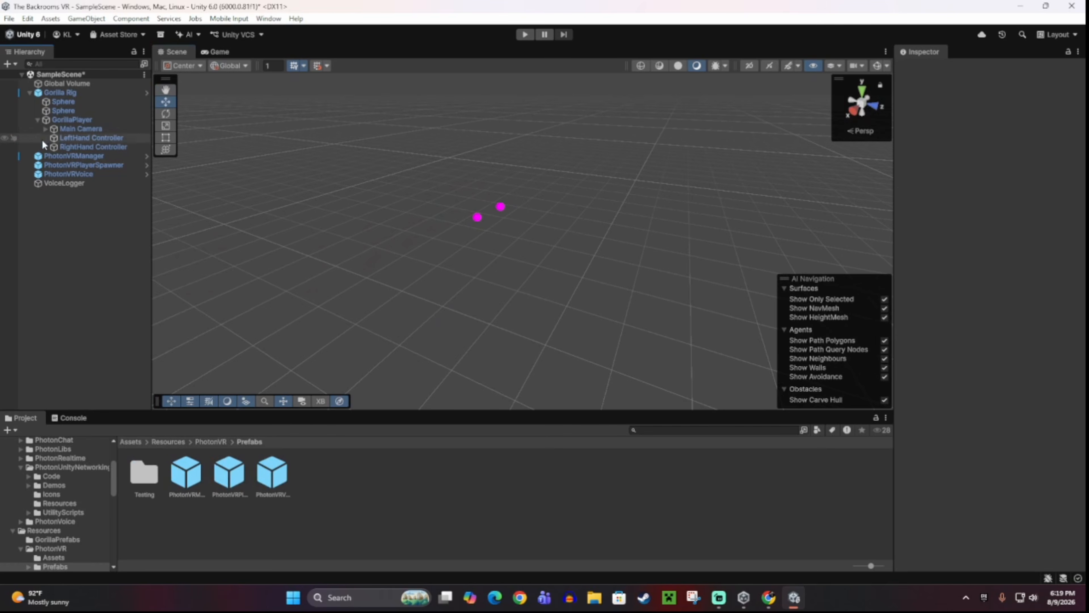
pyautogui.click(29, 93)
pyautogui.rightClick(52, 205)
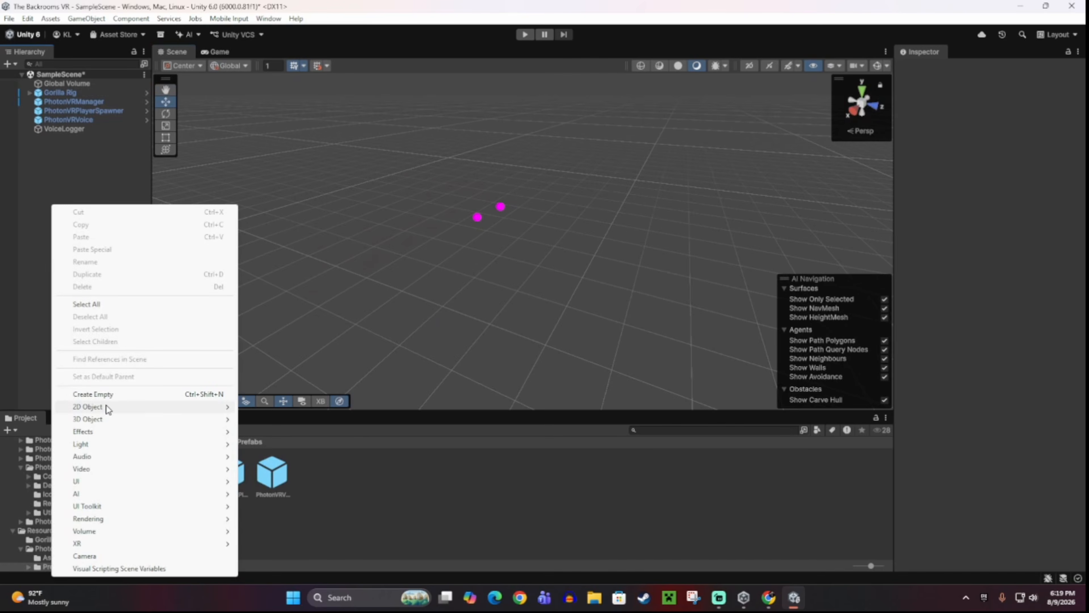
pyautogui.moveTo(128, 419)
pyautogui.click(288, 424)
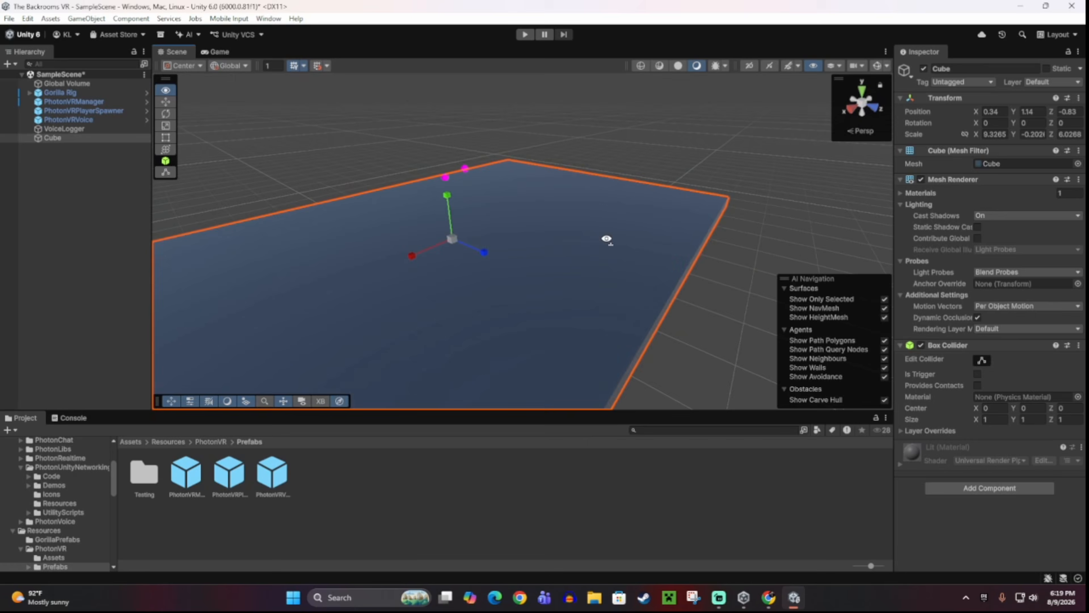
# Run the scene in Play mode and inspect the spawned player in the Scene view
pyautogui.click(524, 34)
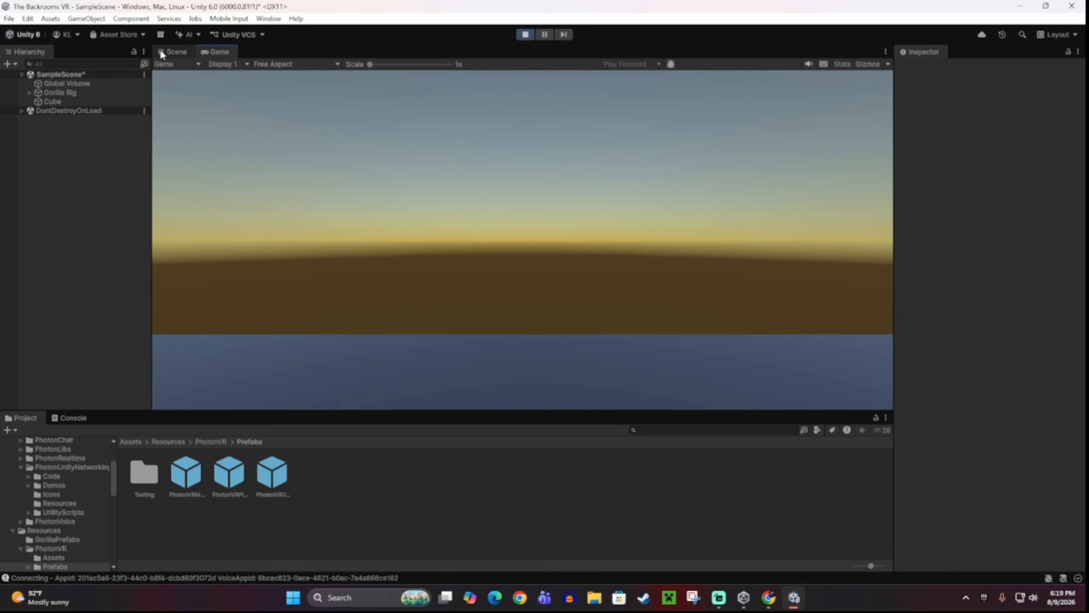
pyautogui.click(171, 53)
pyautogui.moveTo(538, 302); pyautogui.dragTo(335, 253, button='right')
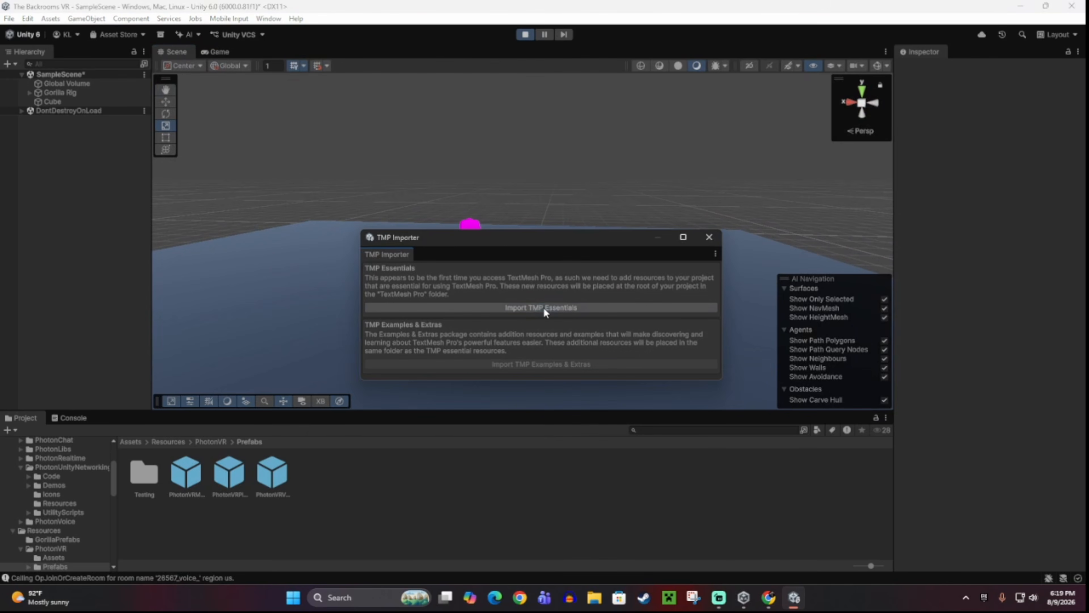
# Try to import TMP Essentials during Play mode, and move the TMP Importer window clear of the Scene view
pyautogui.click(543, 307)
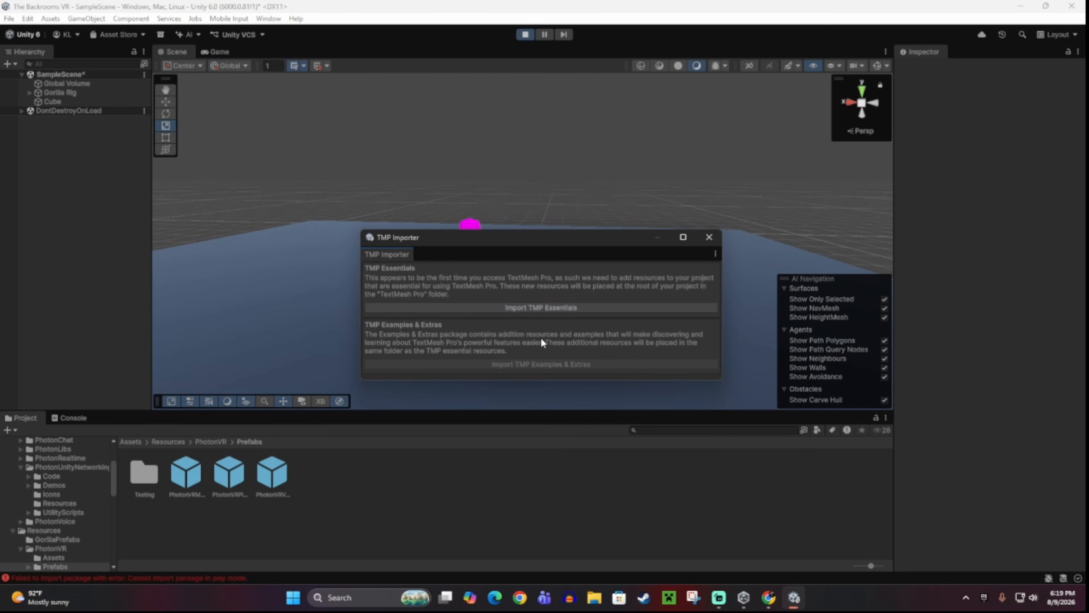
pyautogui.moveTo(554, 247); pyautogui.dragTo(548, 423)
pyautogui.moveTo(594, 260); pyautogui.dragTo(497, 241, button='right')
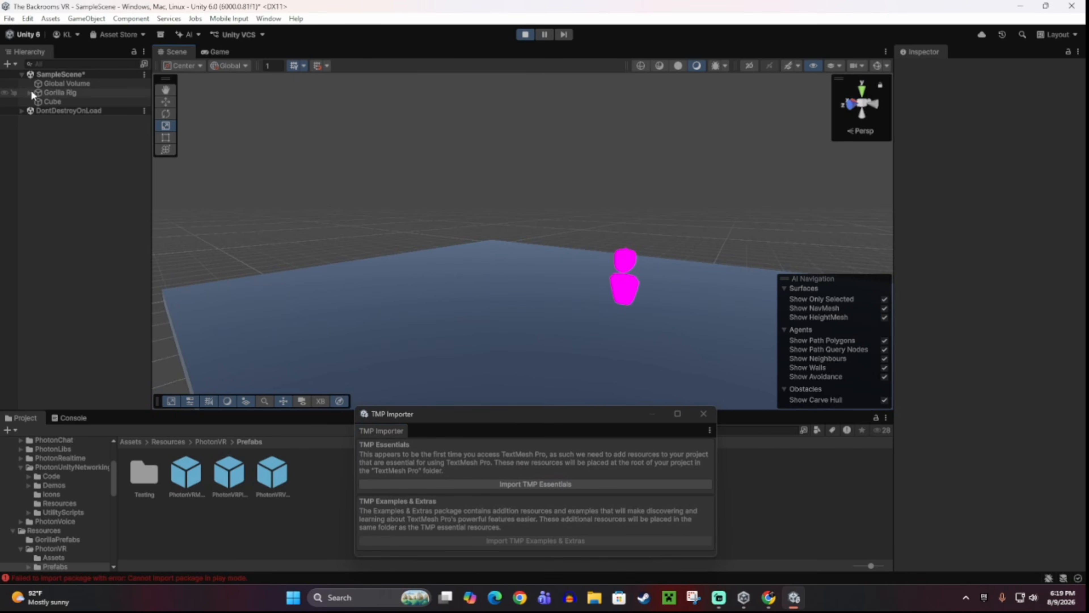
# Move the Gorilla Rig's LeftHand Controller around the scene to test the networked player's hand tracking, and exit Play mode
pyautogui.click(30, 93)
pyautogui.doubleClick(86, 138)
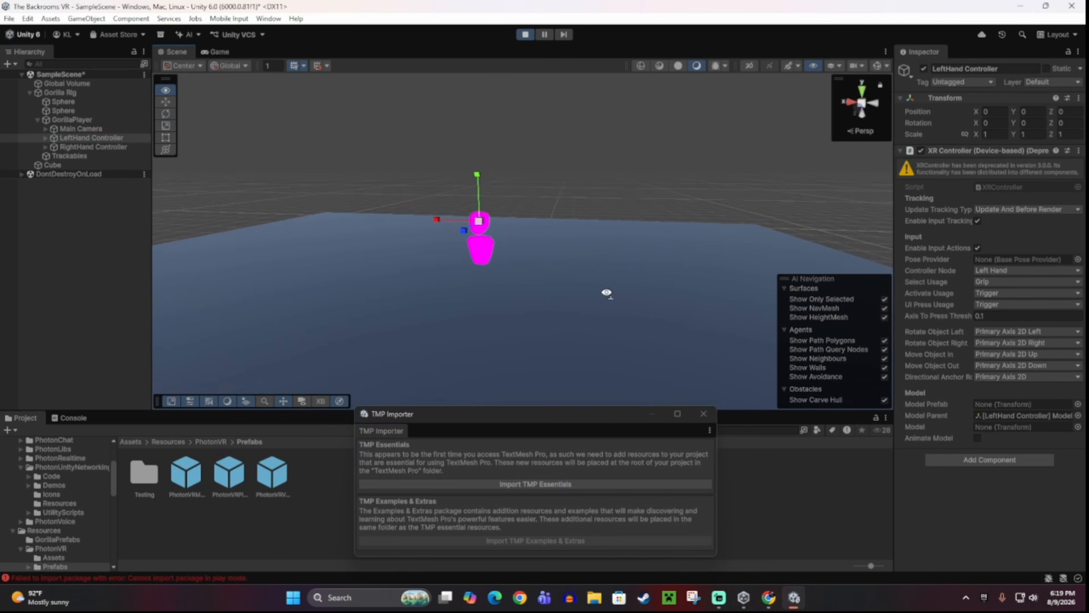
pyautogui.click(166, 102)
pyautogui.moveTo(488, 252); pyautogui.dragTo(430, 367)
pyautogui.scroll(-5, 430, 367)
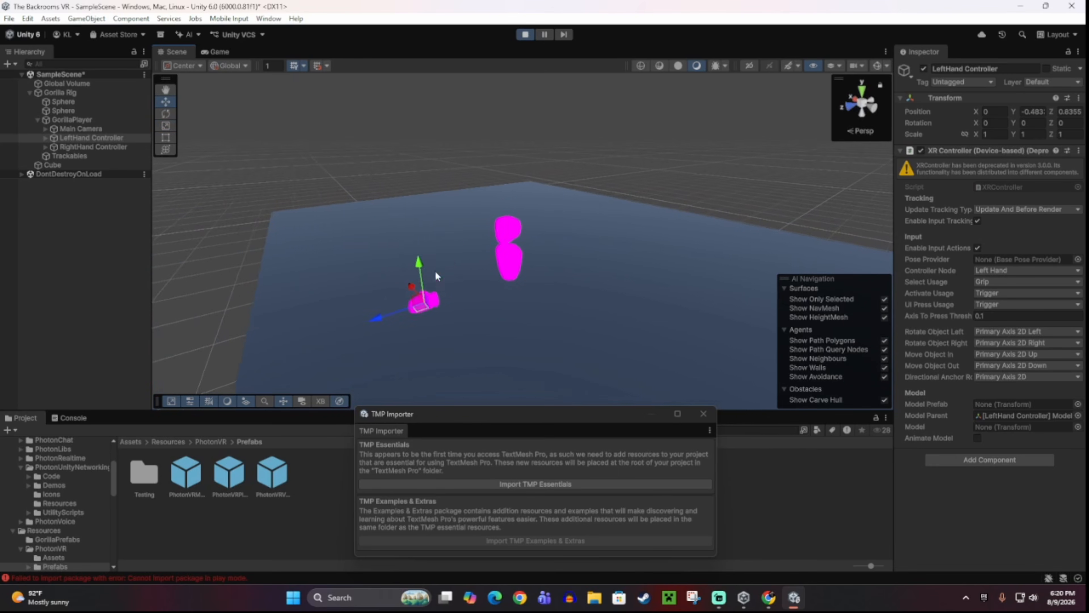
pyautogui.moveTo(424, 295); pyautogui.dragTo(461, 243)
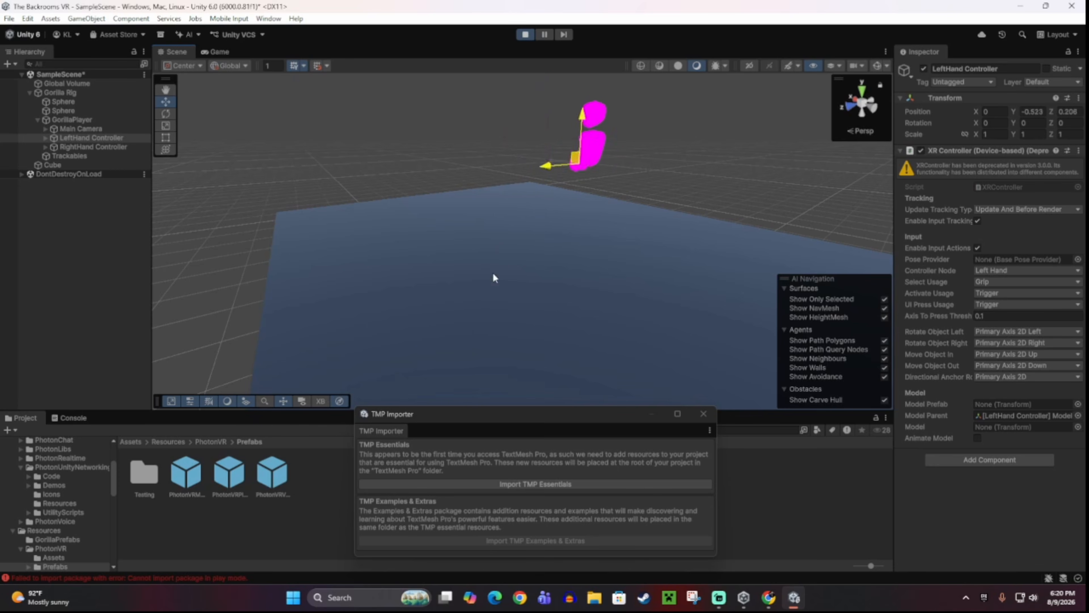
pyautogui.click(705, 166)
pyautogui.moveTo(705, 167); pyautogui.dragTo(946, 240, button='right')
pyautogui.click(532, 36)
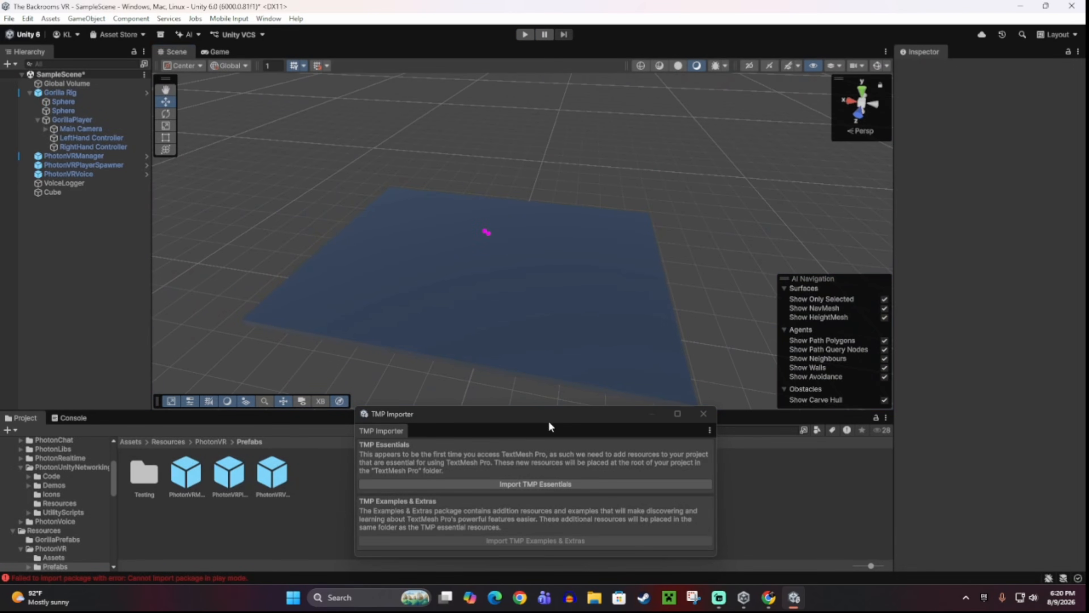
# Import TMP Essentials outside Play mode and close the TMP Importer
pyautogui.moveTo(548, 413); pyautogui.dragTo(551, 171)
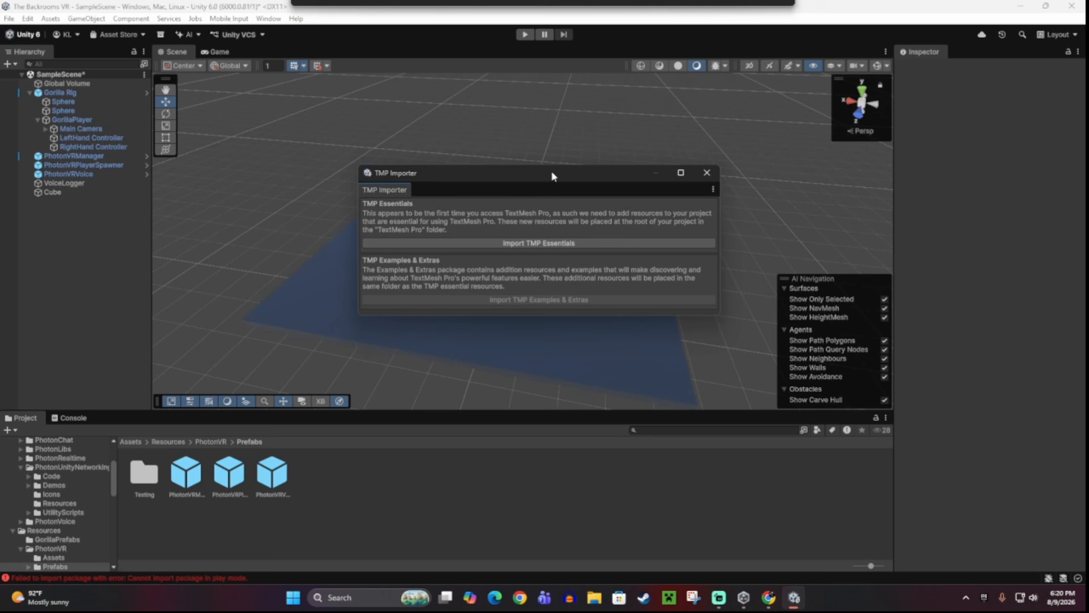
pyautogui.click(547, 244)
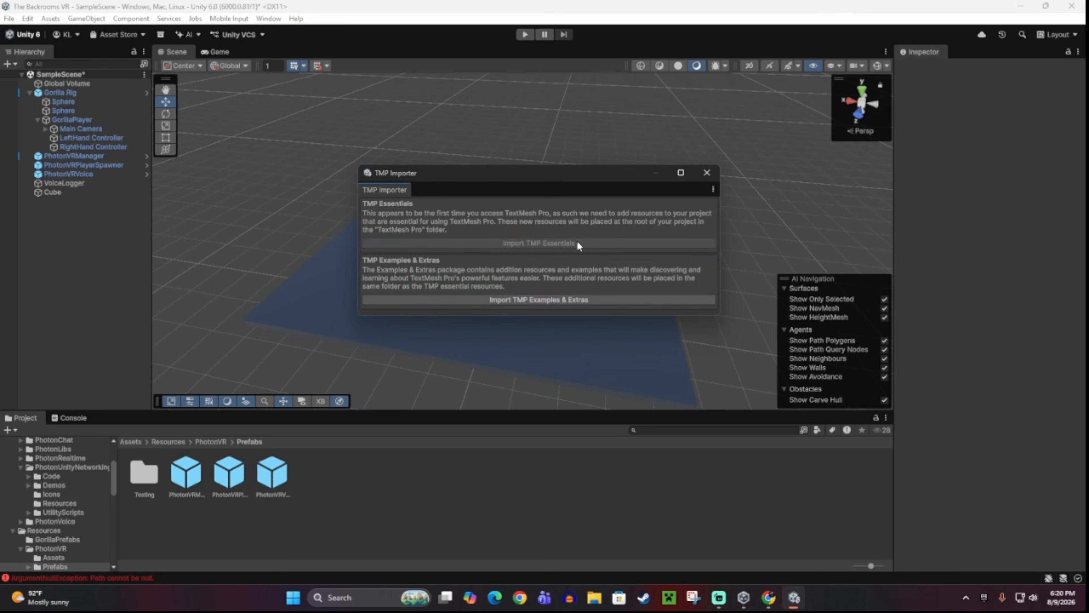
pyautogui.click(706, 172)
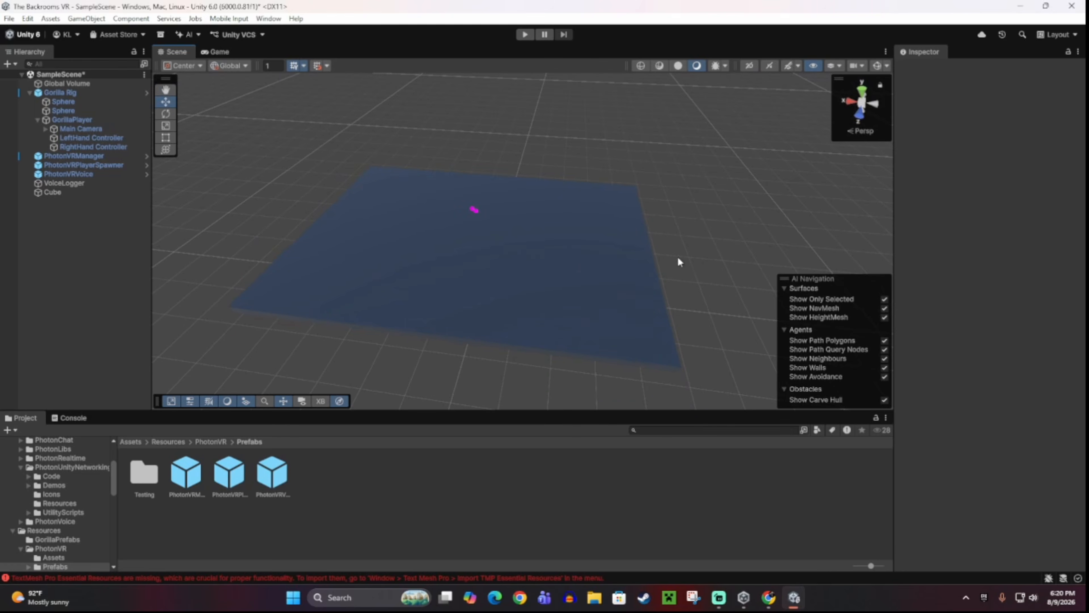